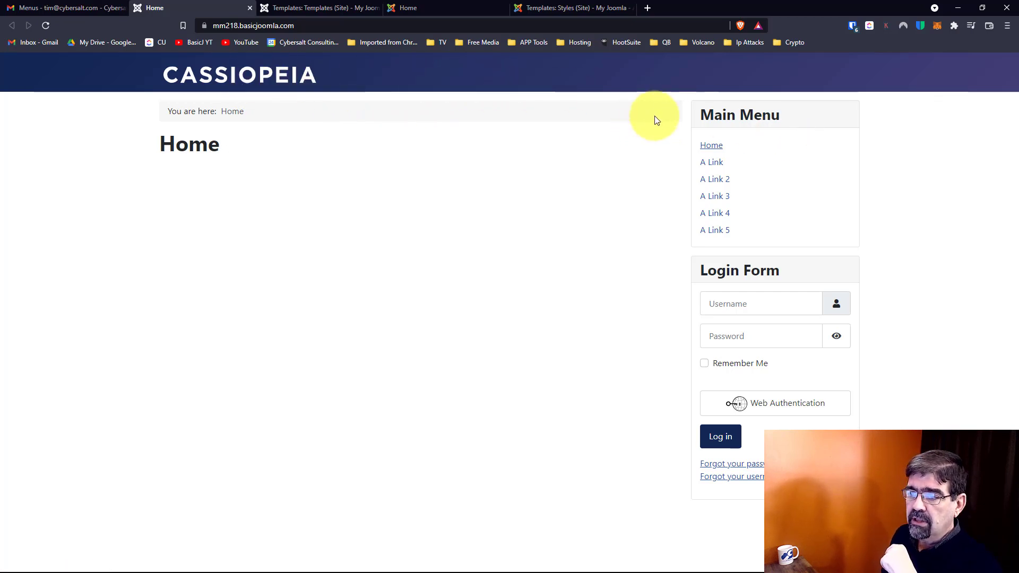
- Enable Preview Module Positions in the site templates' global options of the Joomla 4 administrator and save the configuration
left_click(309, 9)
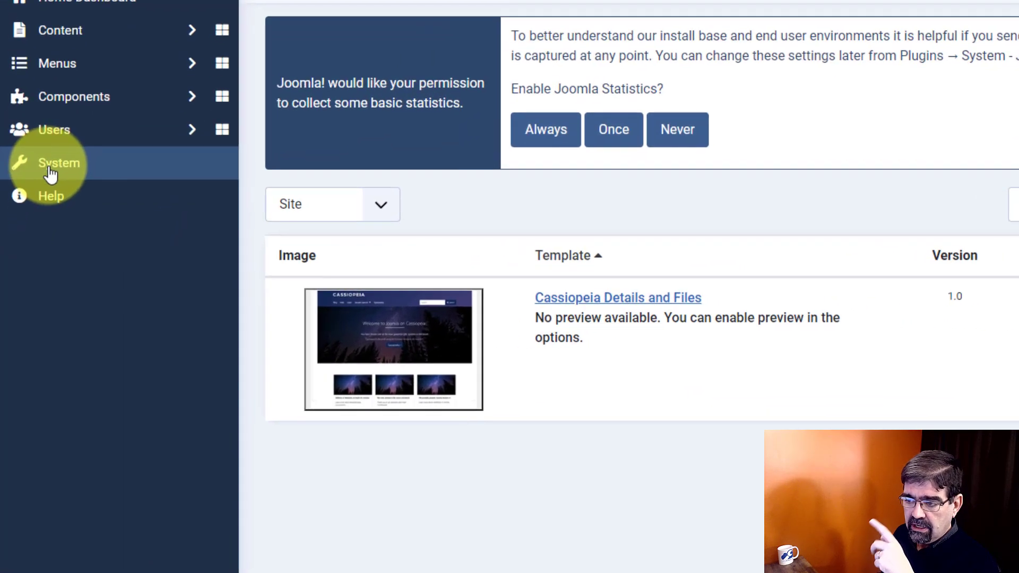
left_click(50, 174)
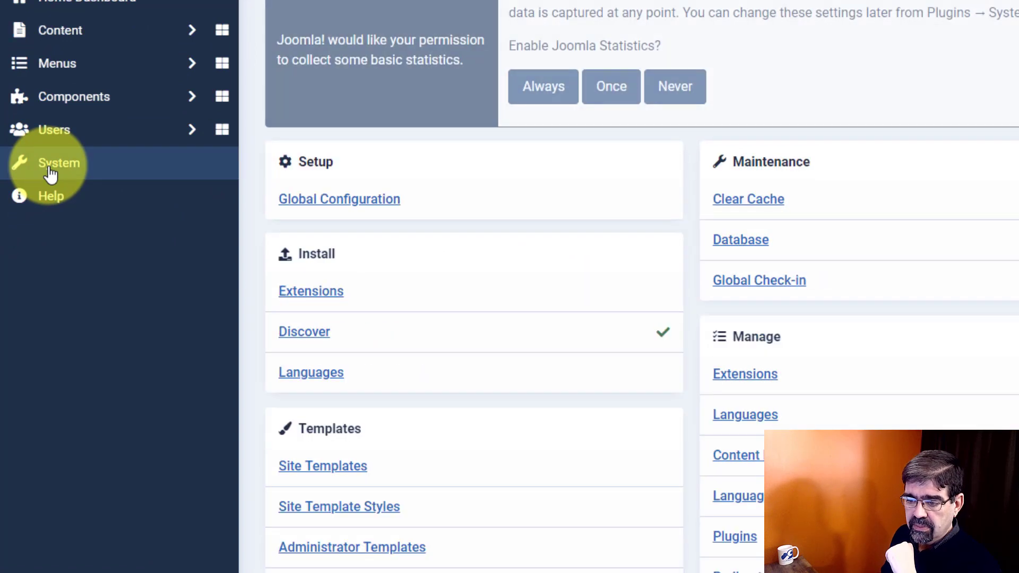
left_click(325, 467)
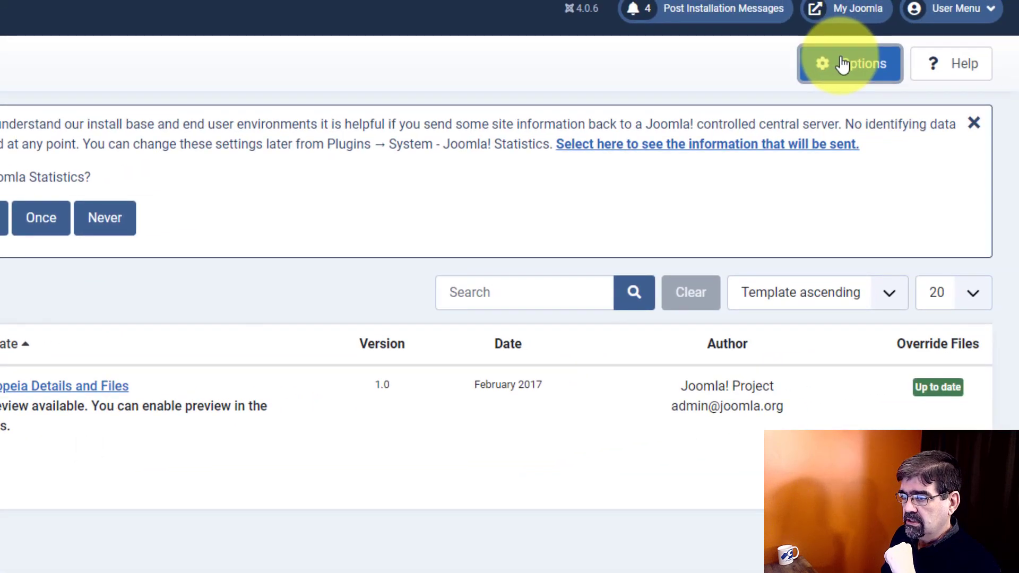
left_click(843, 64)
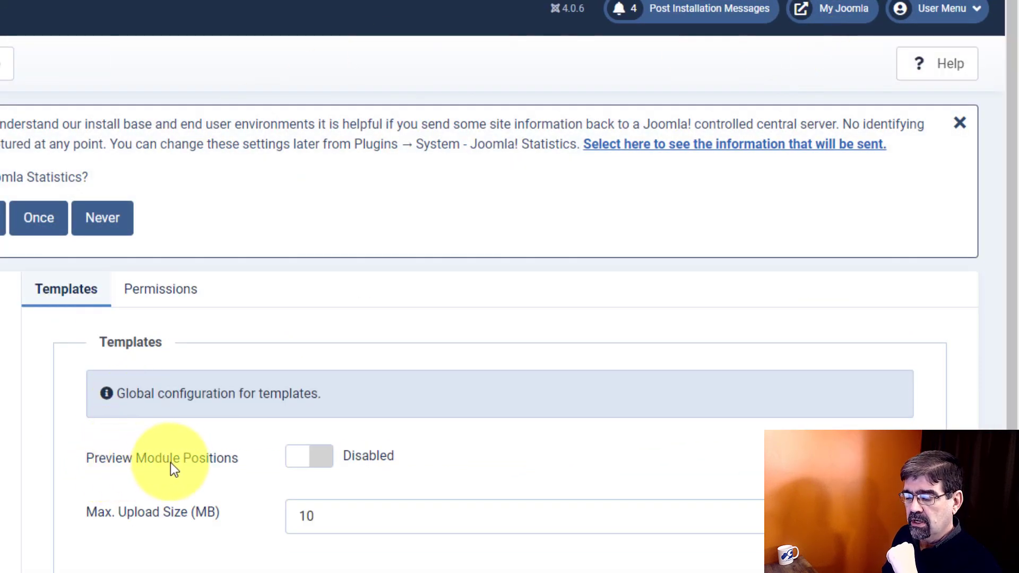
left_click(303, 457)
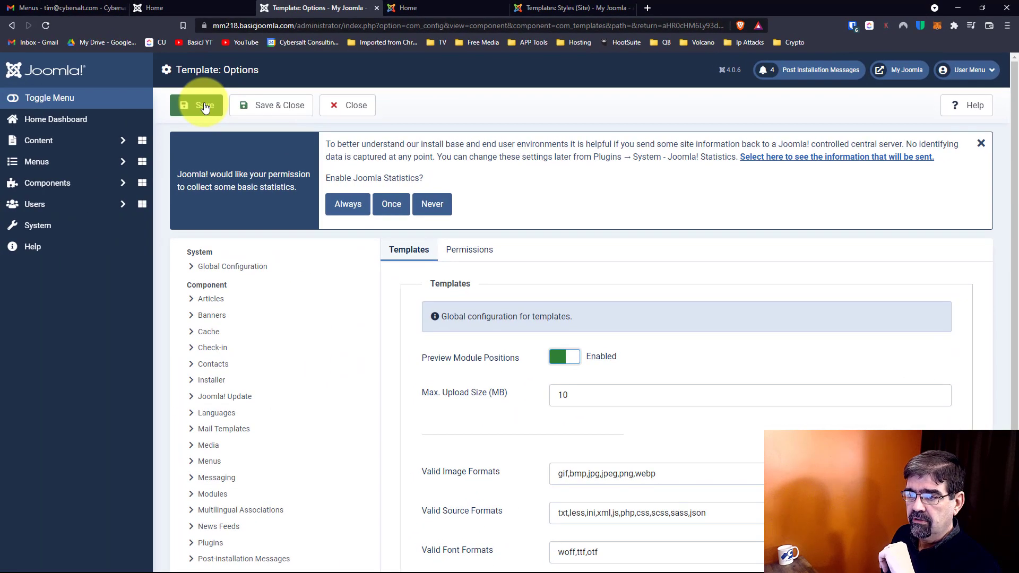
left_click(204, 106)
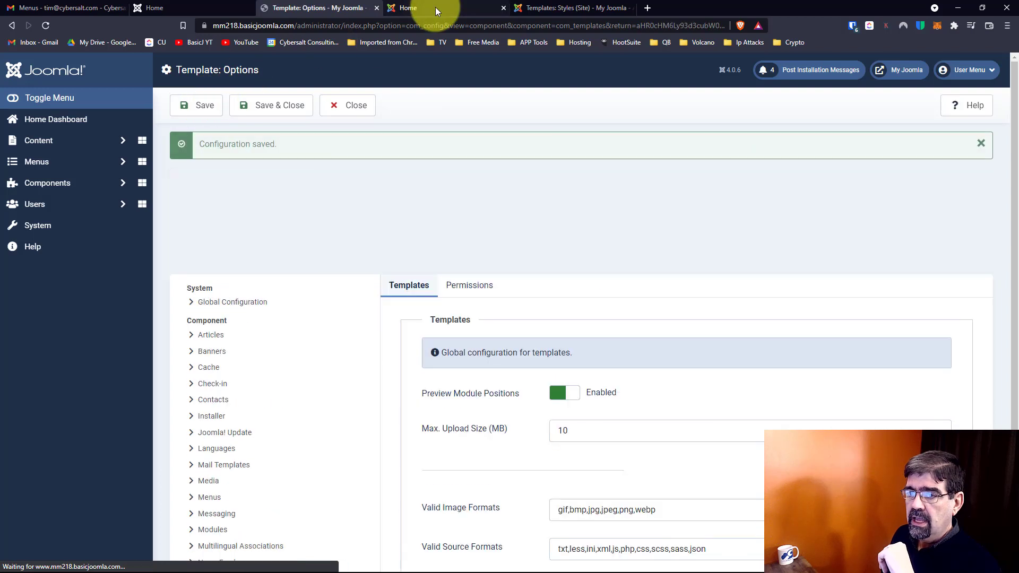
- Load the Joomla 4 site's front-end home page with ?tp=1 appended to its address
left_click(160, 7)
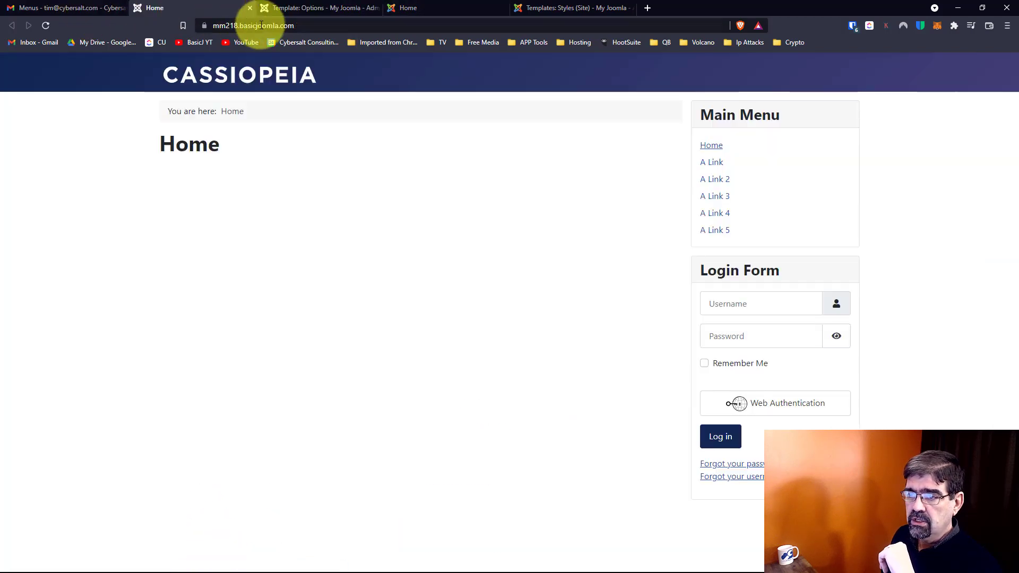
left_click(291, 25)
left_click(335, 25)
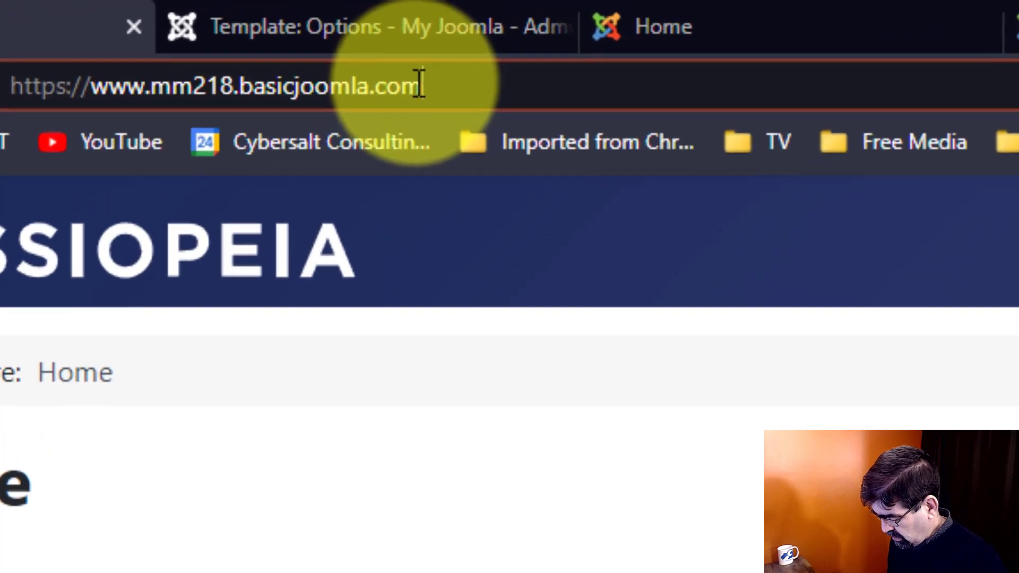
type("?")
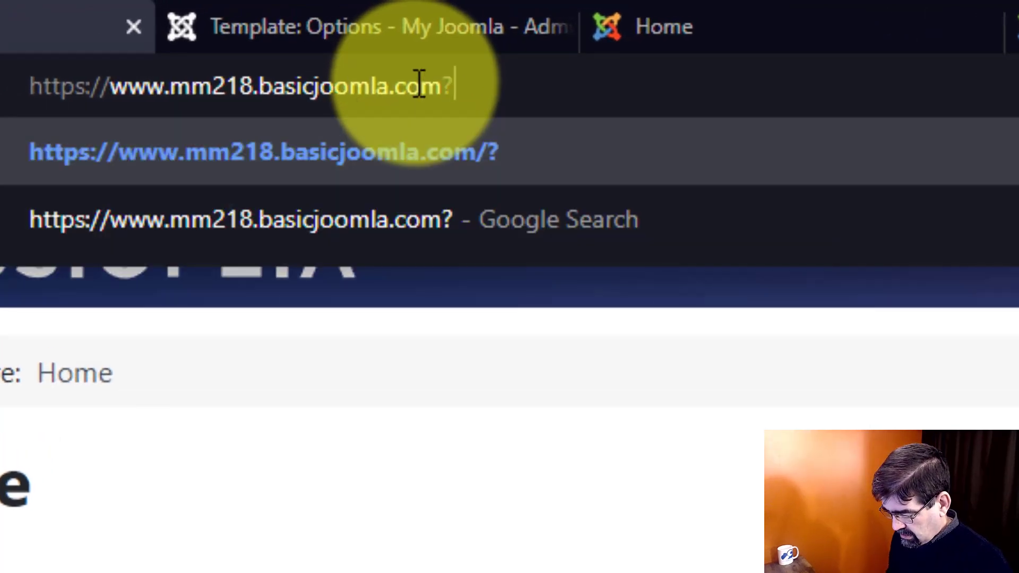
type("tp")
type("=1")
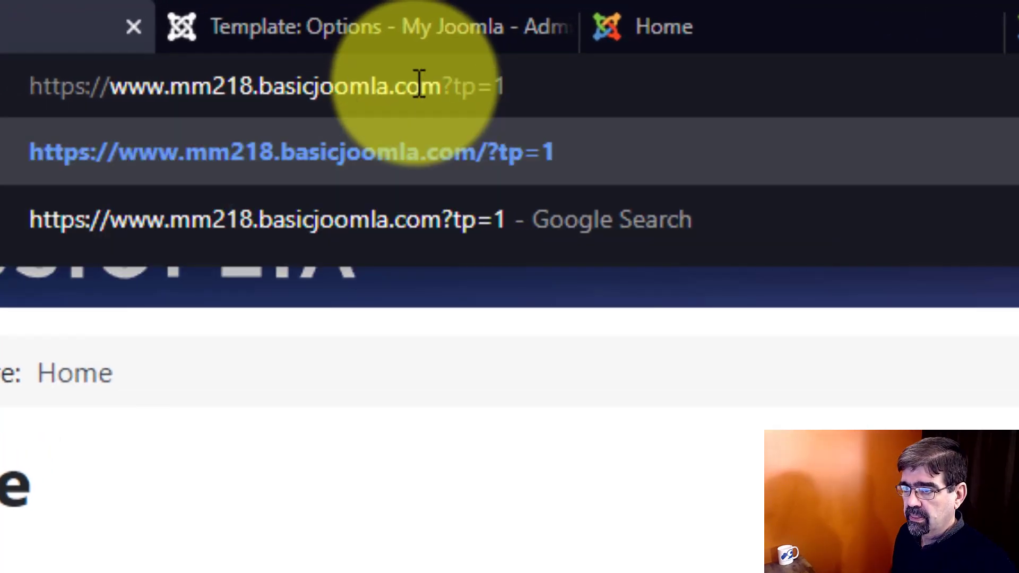
key("Return")
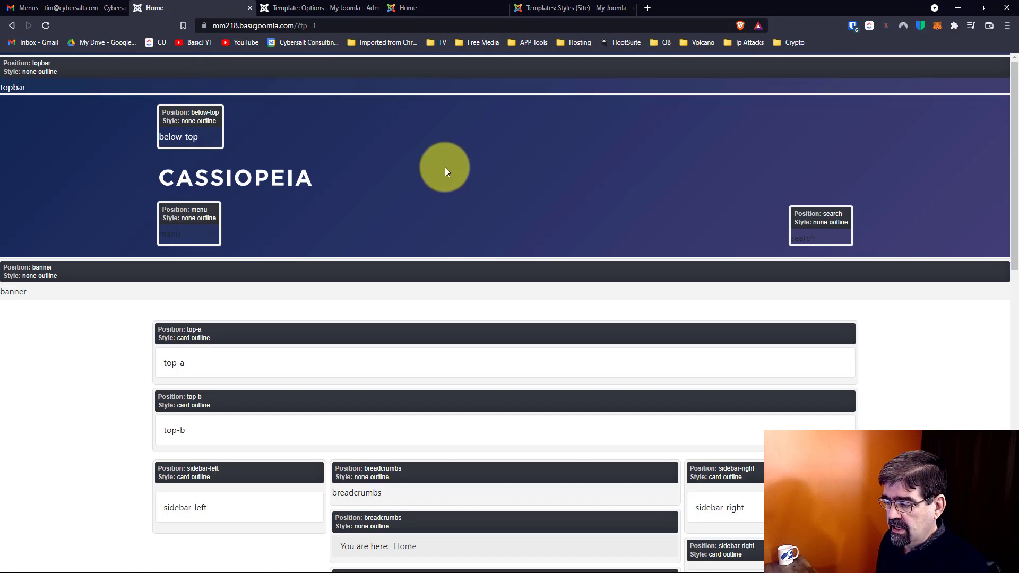
- Examine the template's module positions on the home page, comparing the menu position in the header with the Main Menu module's location
scroll(445, 170, "down", 2)
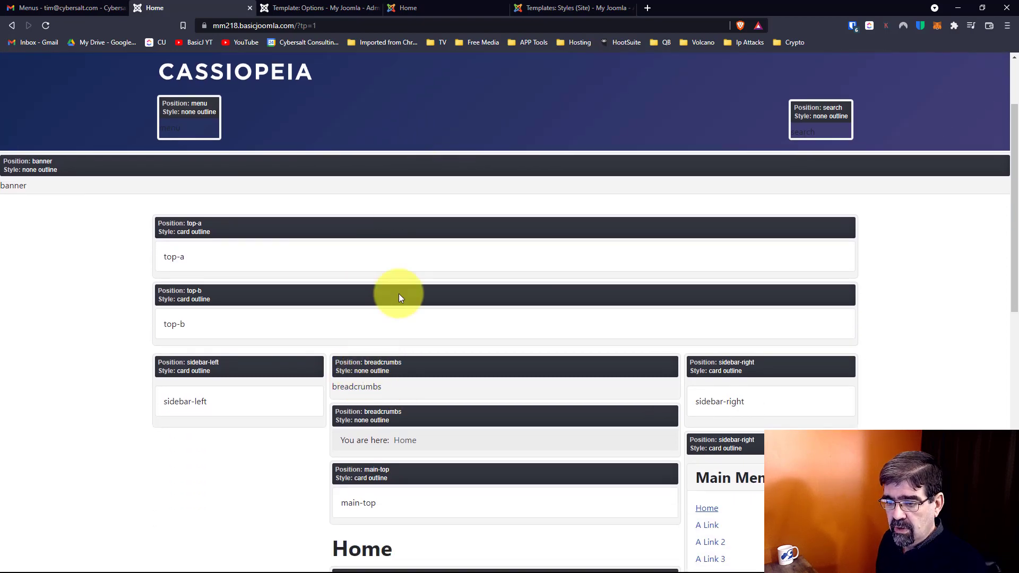
scroll(401, 292, "up", 1)
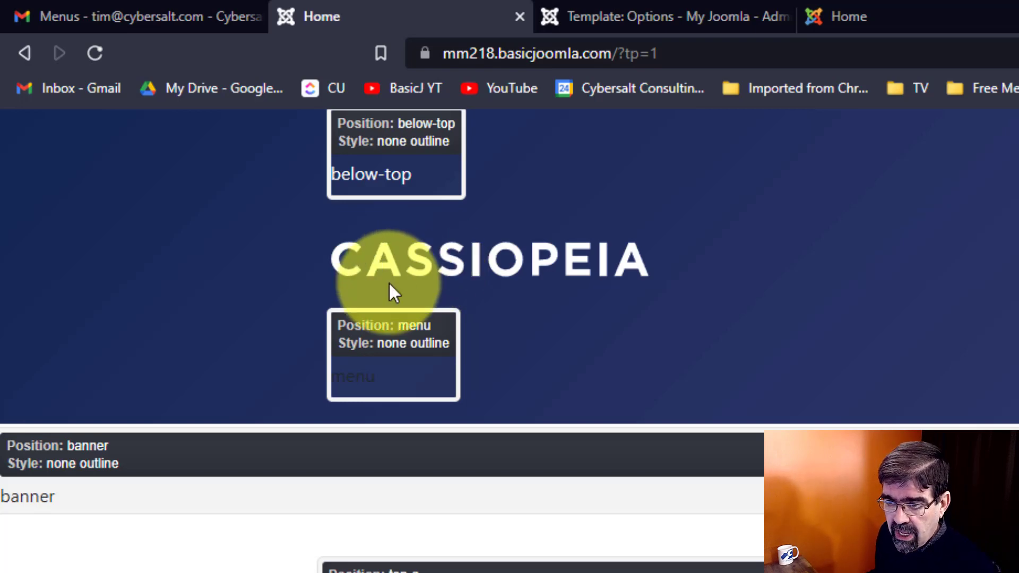
left_click_drag(338, 327, 435, 326)
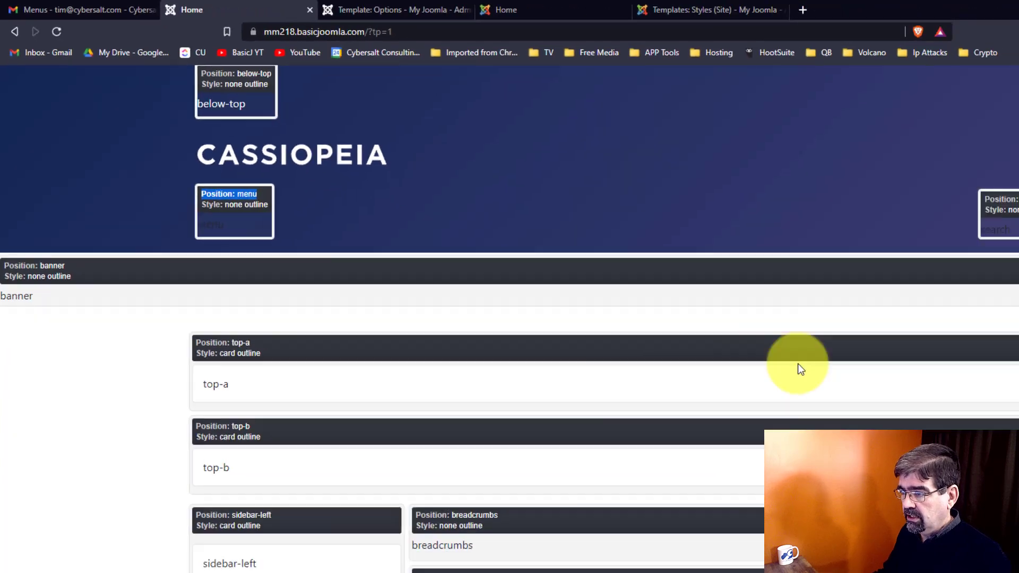
scroll(719, 279, "down", 4)
scroll(720, 281, "down", 1)
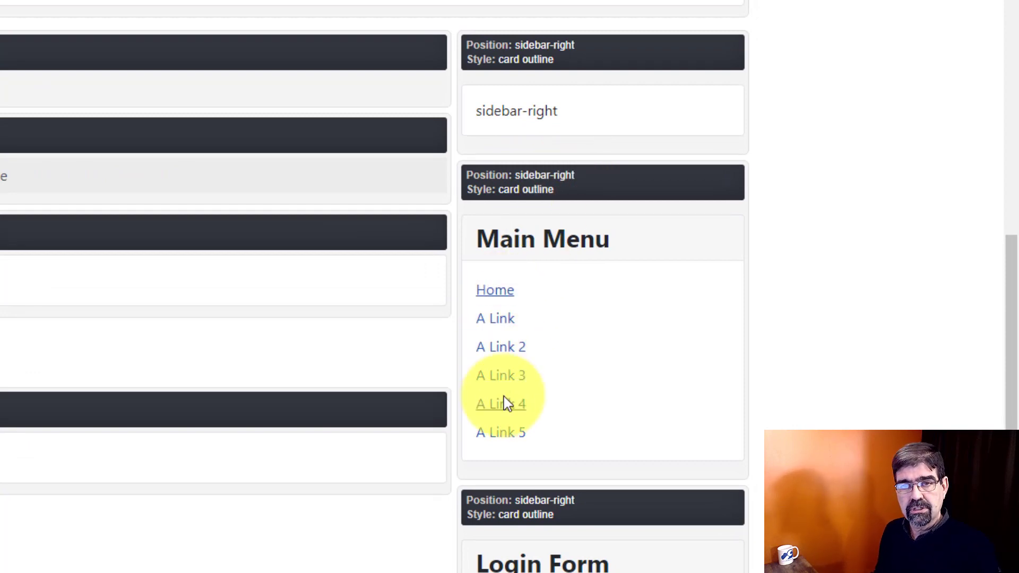
scroll(504, 396, "up", 6)
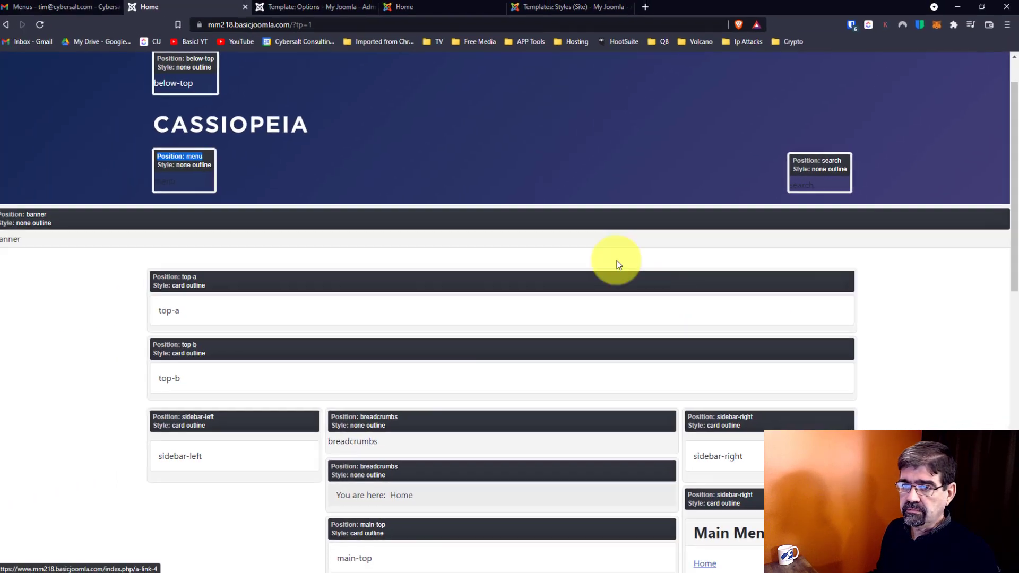
- Disable Preview Module Positions in the Joomla 4 template options, then save and close them
left_click(305, 12)
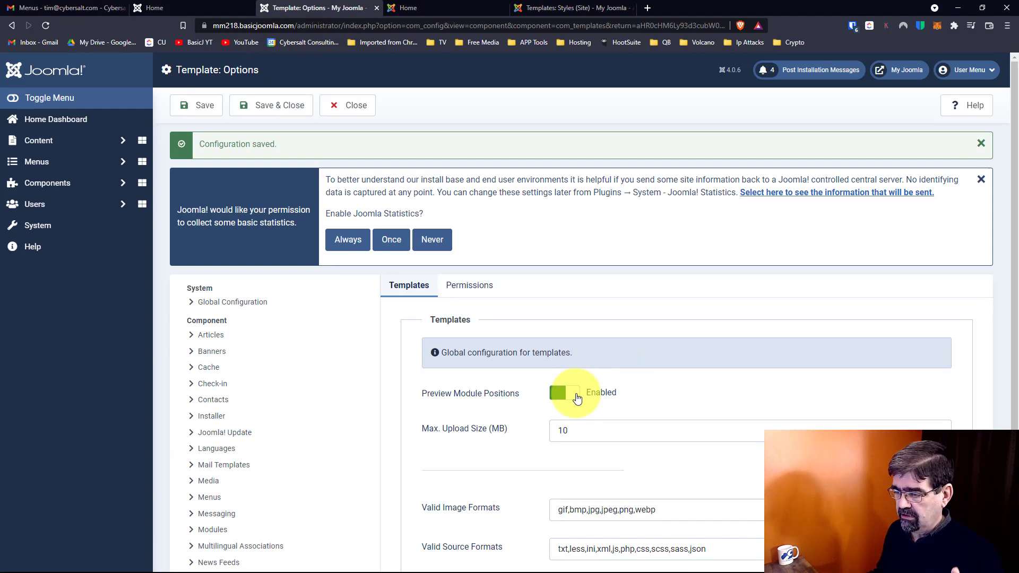
left_click(577, 398)
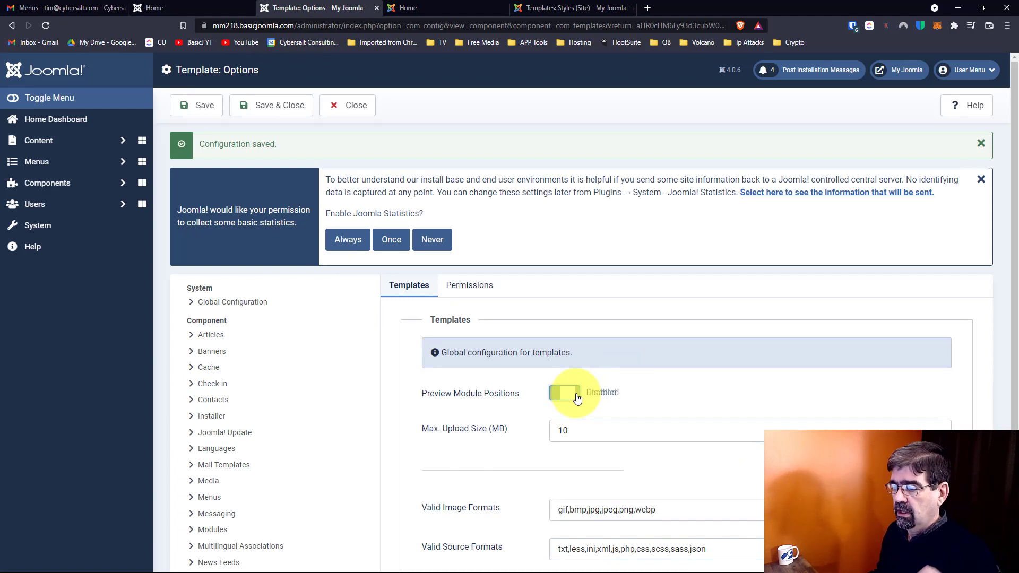
left_click(276, 114)
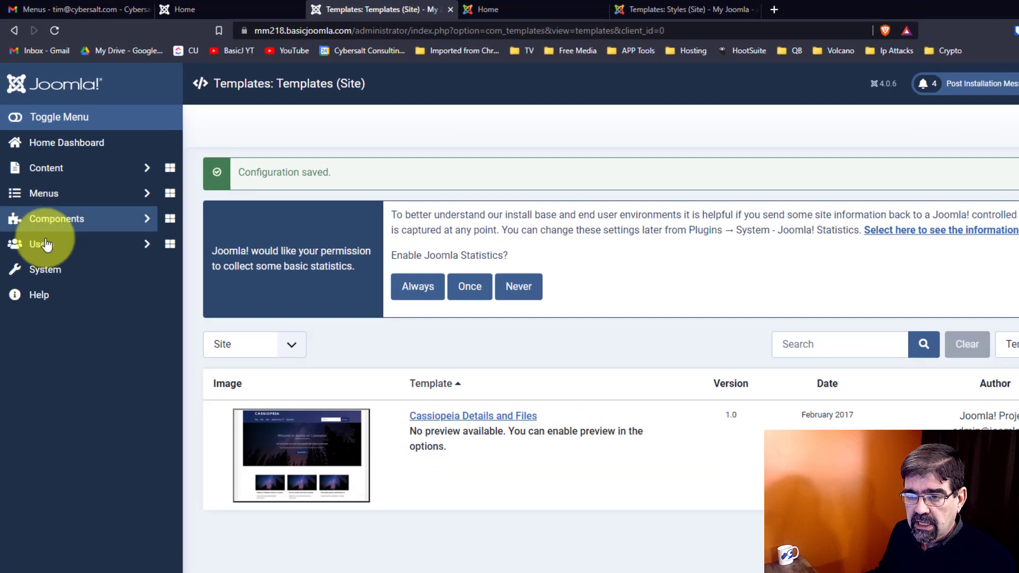
- Set the Main Menu site module's position to Menu [menu] and save the module
left_click(47, 270)
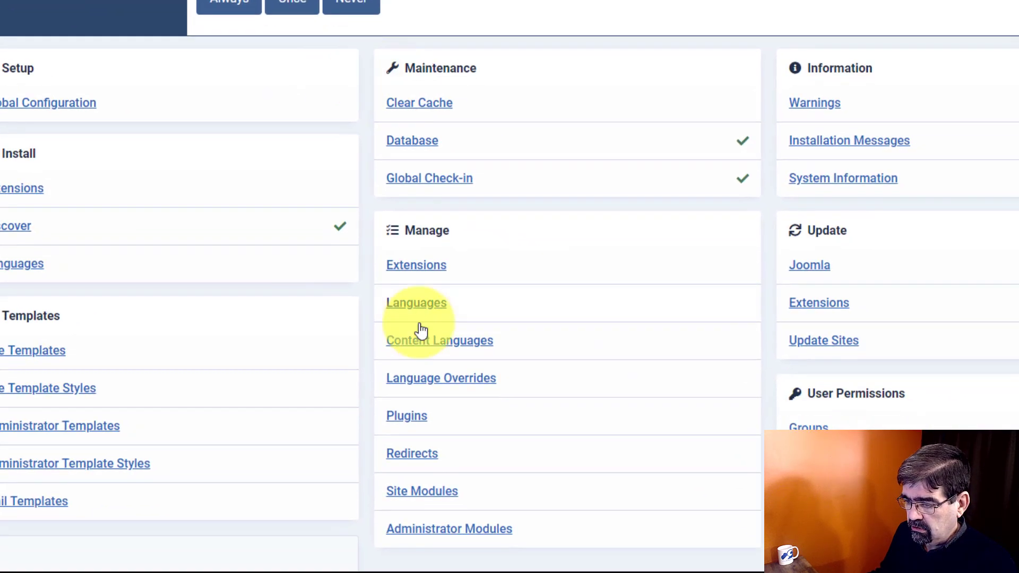
left_click(436, 491)
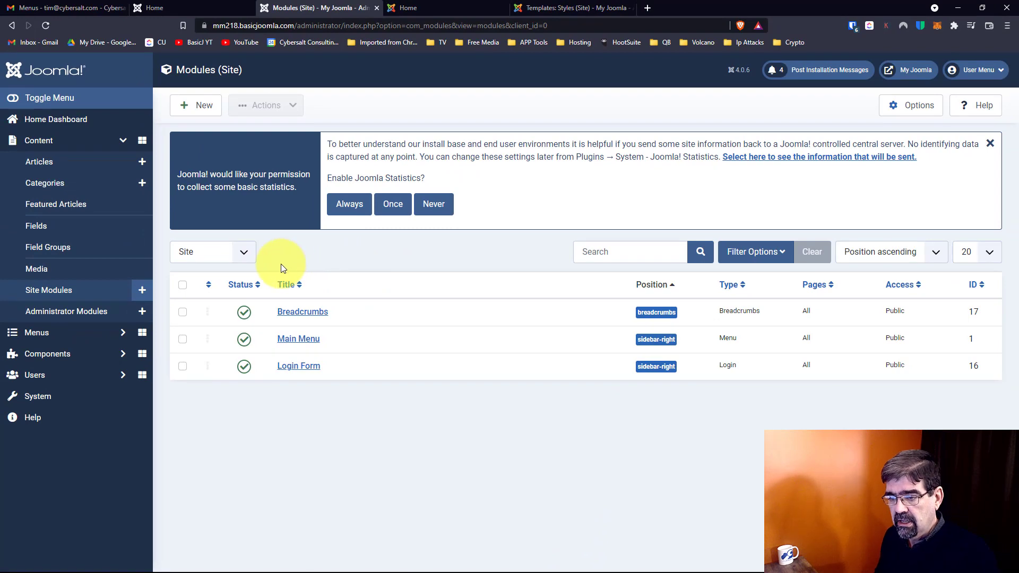
left_click(299, 339)
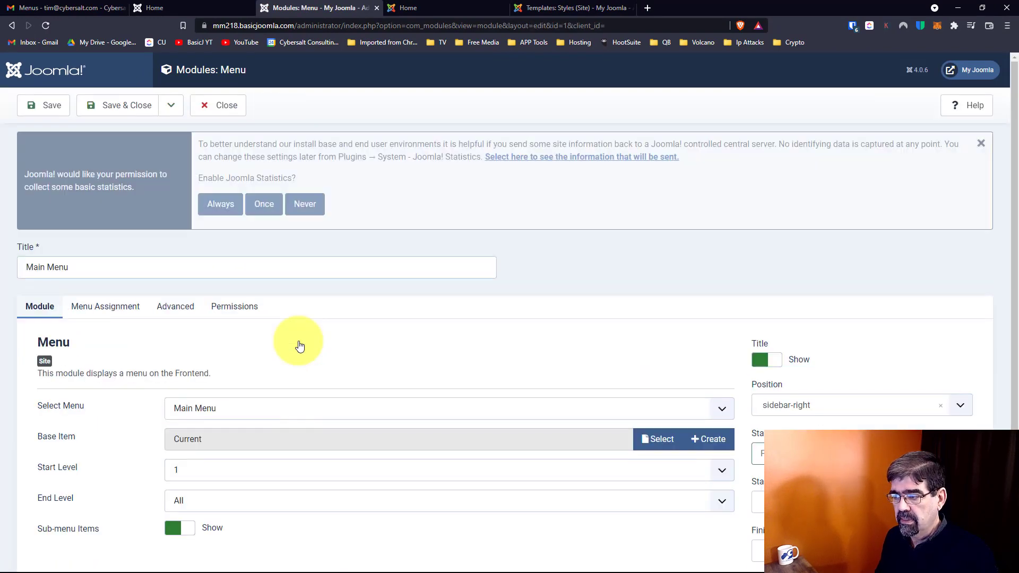
scroll(501, 280, "down", 3)
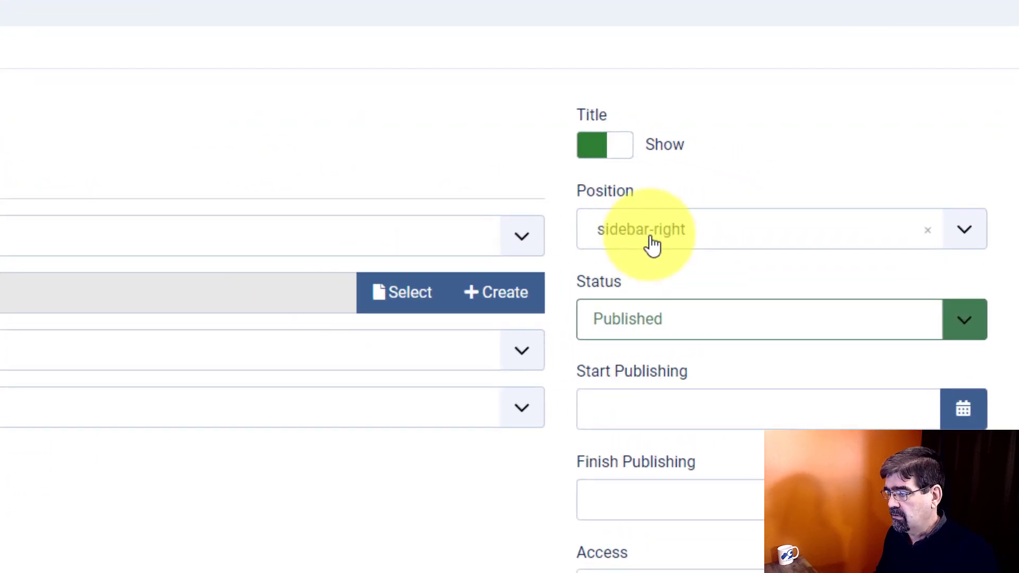
left_click(653, 245)
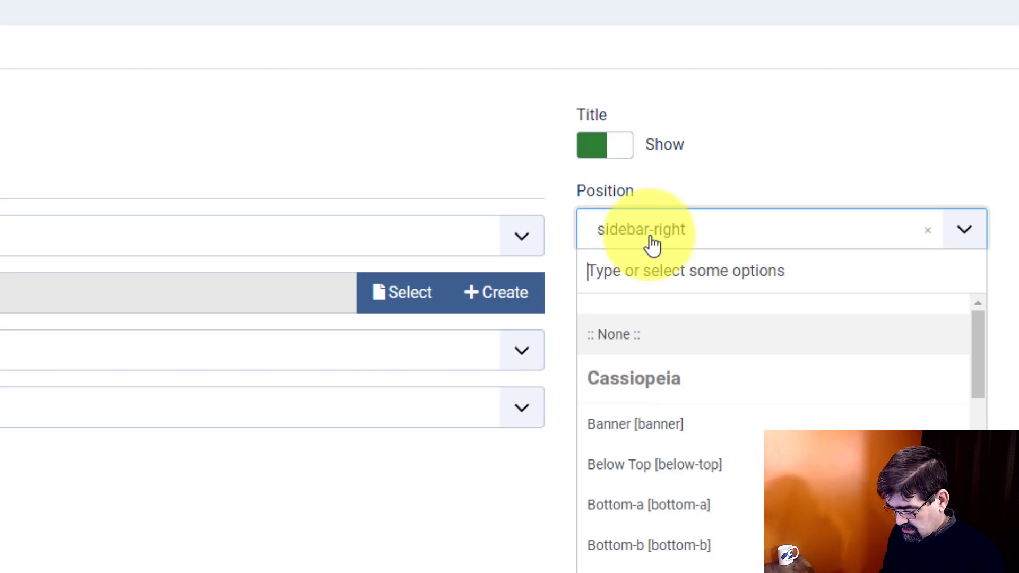
type("menu")
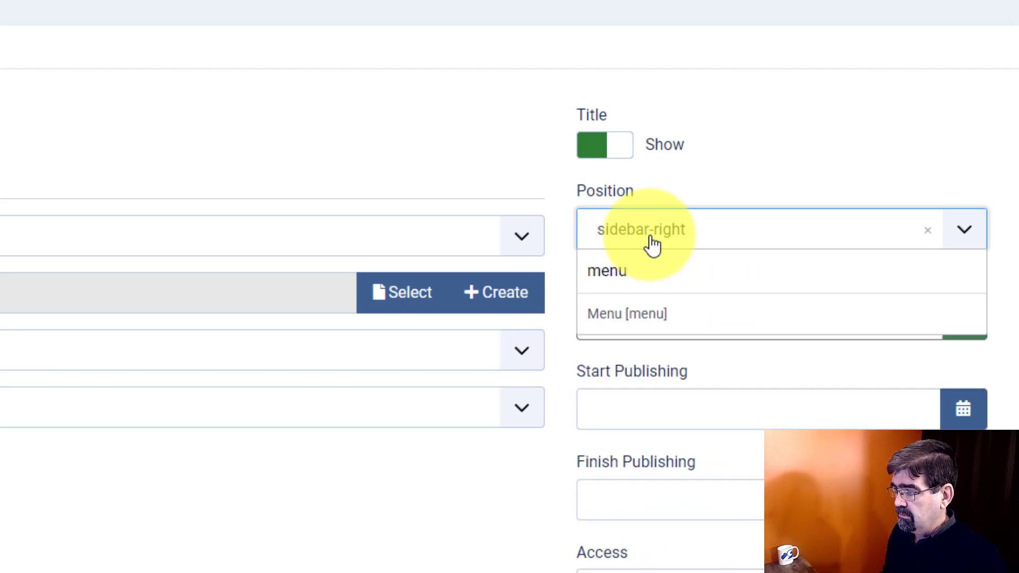
left_click(653, 245)
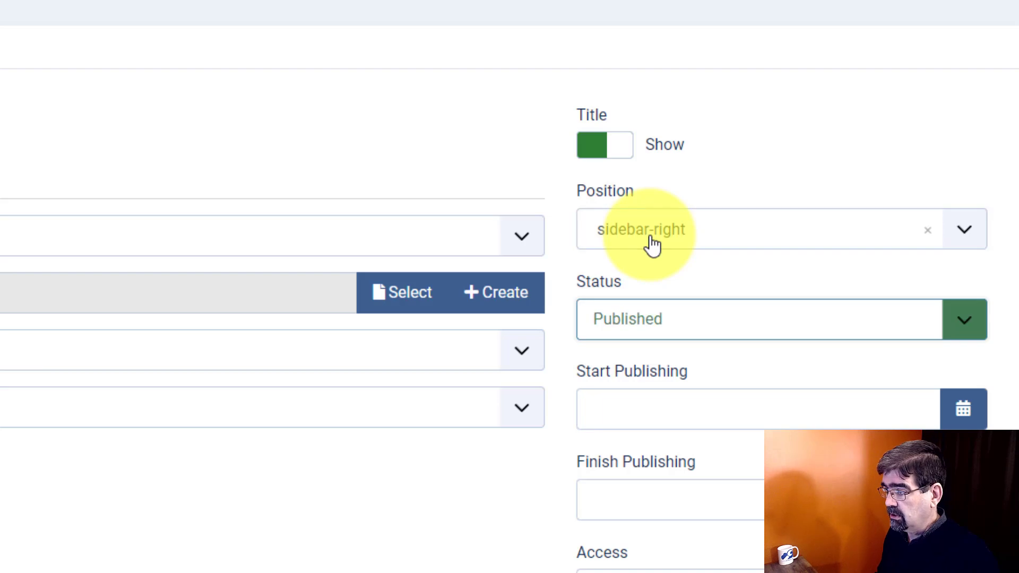
left_click(660, 246)
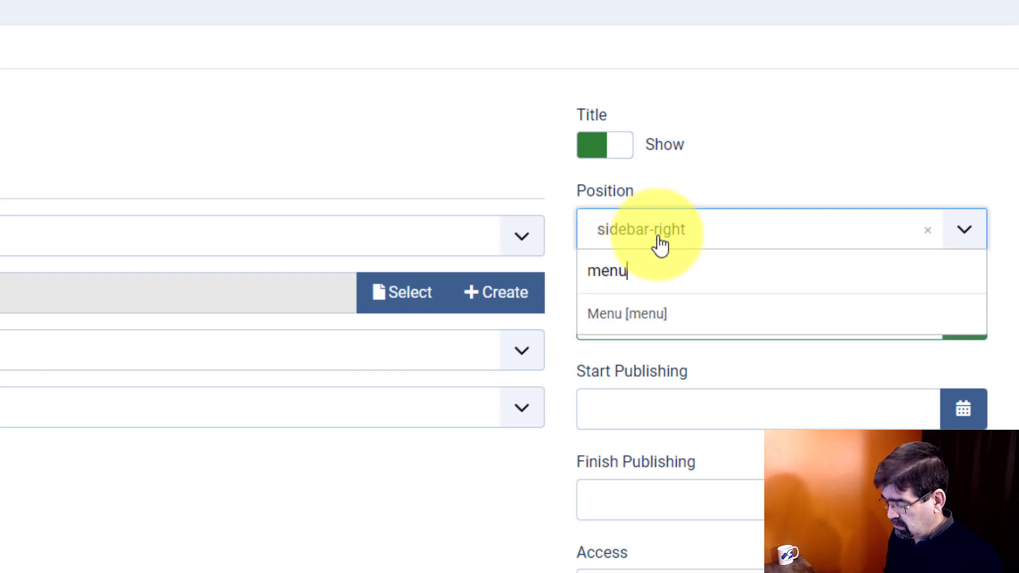
key("Return")
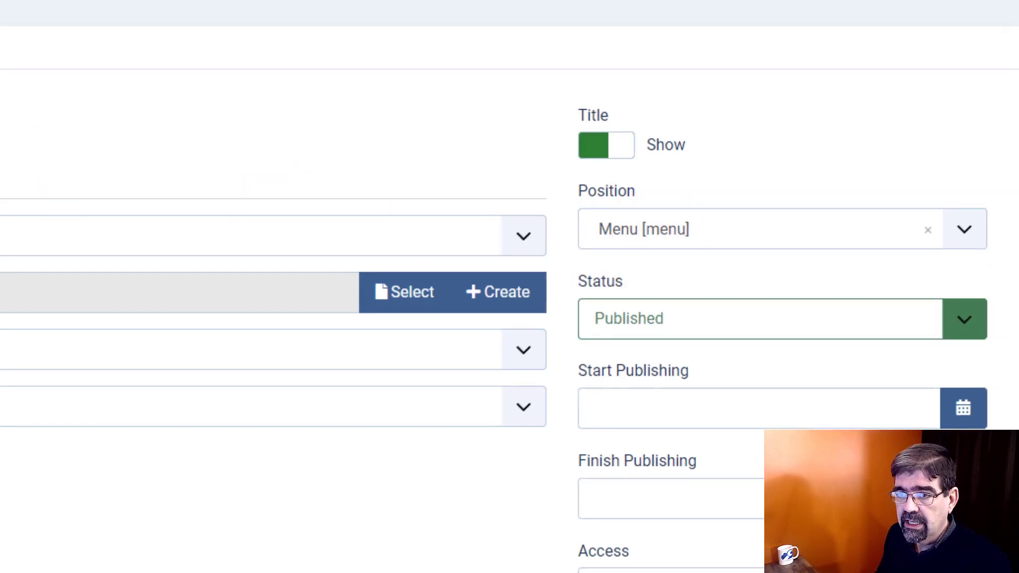
left_click(45, 71)
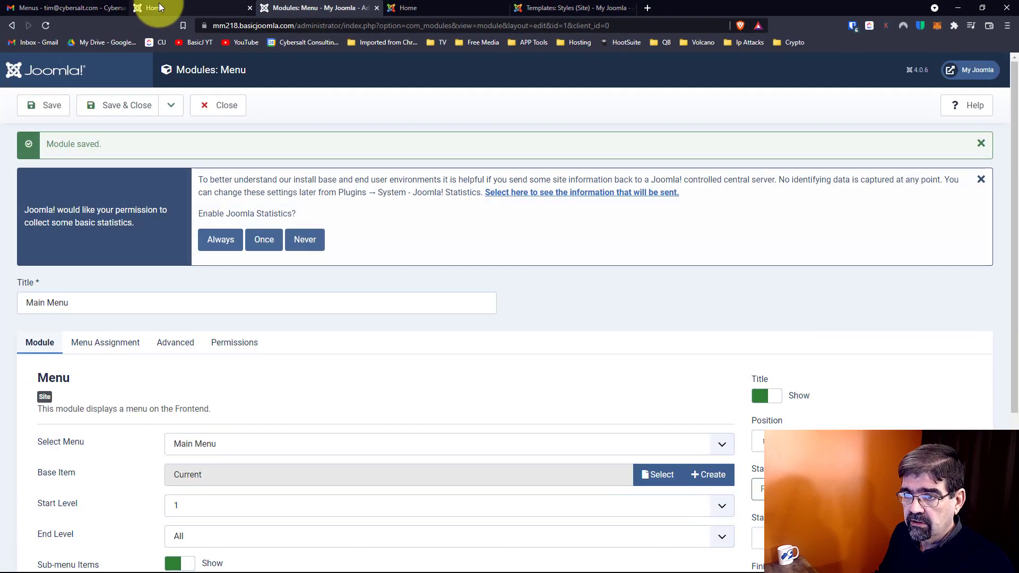
- Reload the front-end home page with ?tp=1 removed from its address to check the menu's placement
left_click(160, 7)
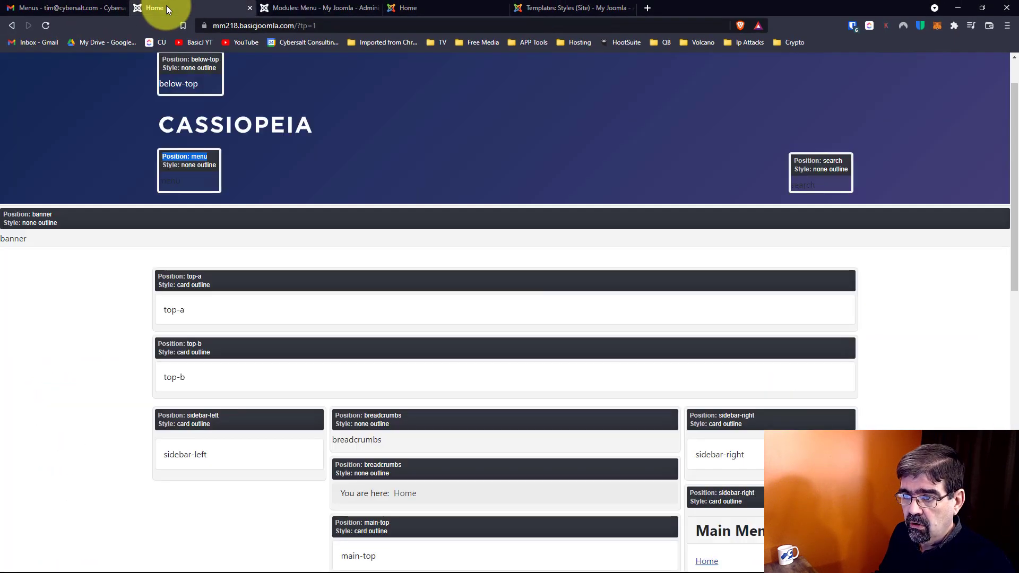
left_click(299, 26)
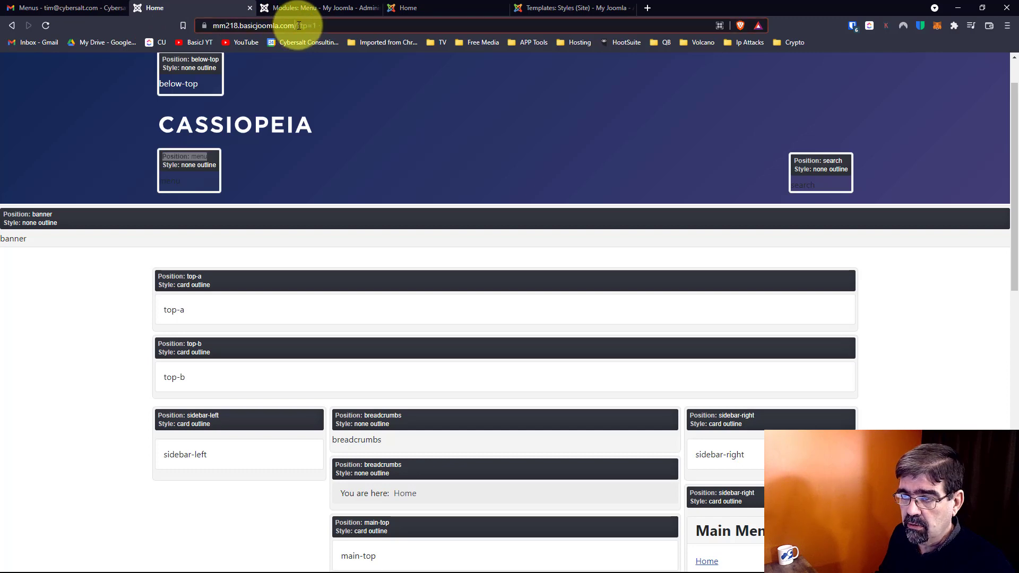
key("shift+End")
key("Delete")
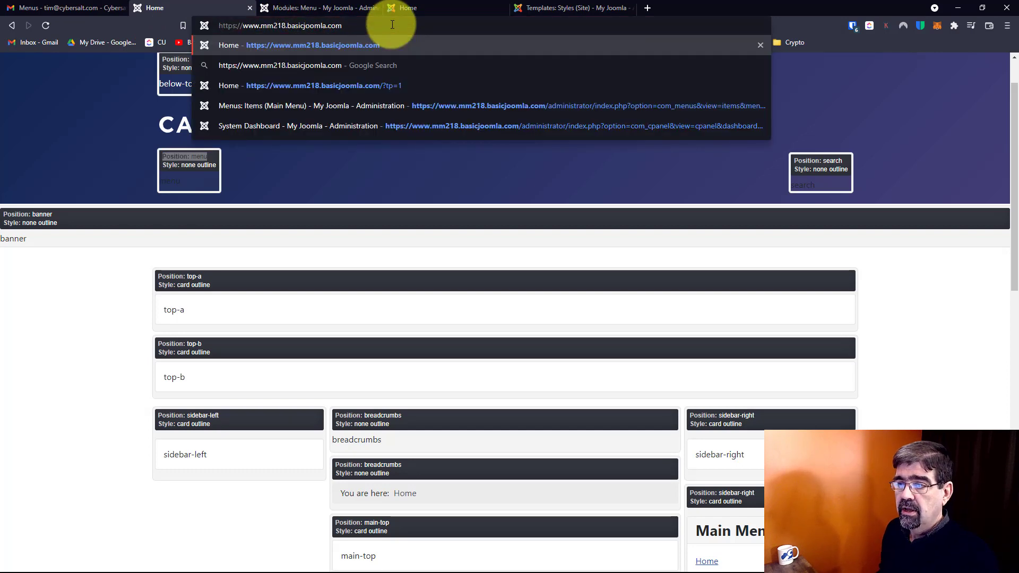
key("Return")
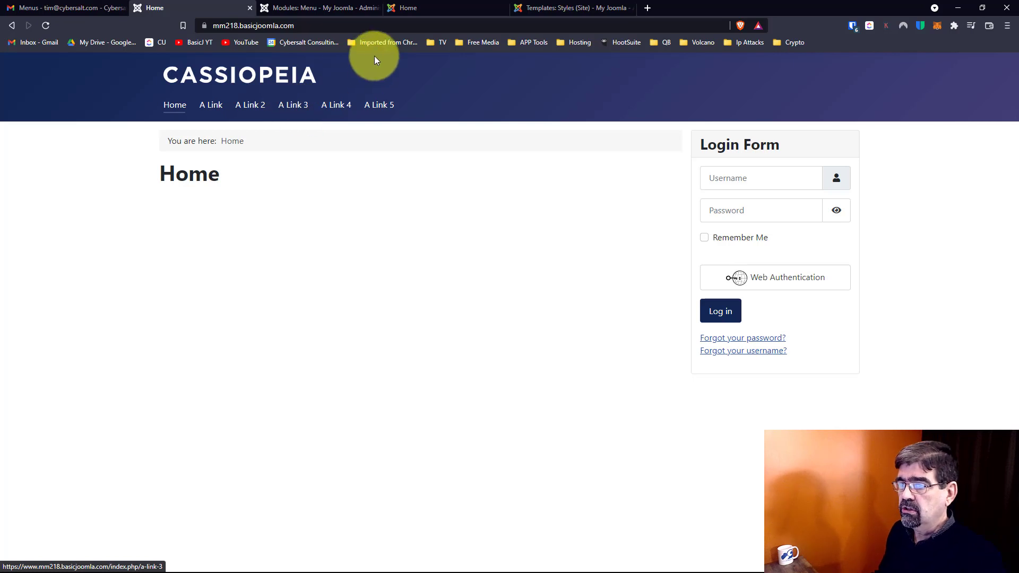
- Enable Preview Module Positions in the Joomla 3 site's template options and save them
left_click(440, 8)
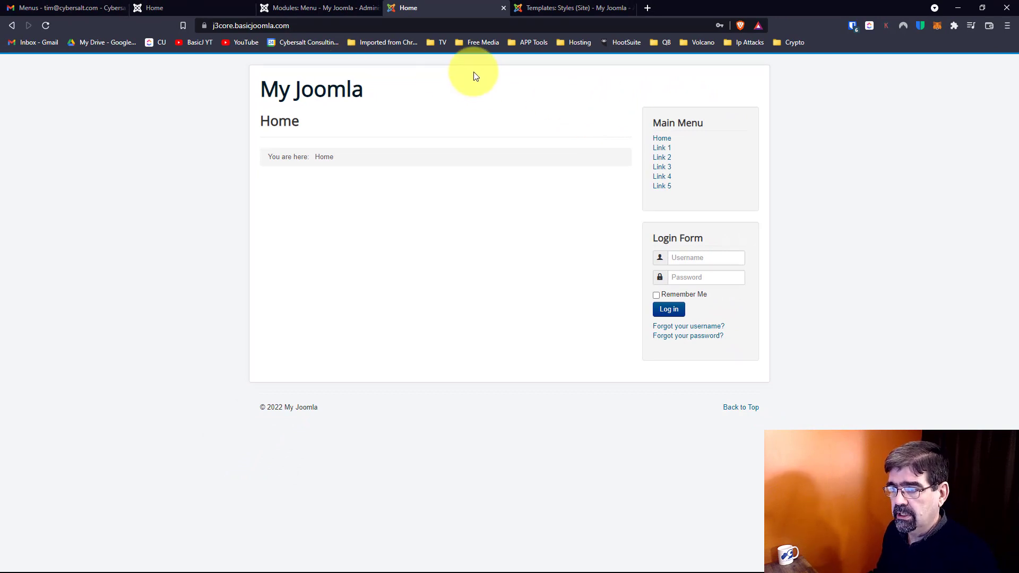
left_click(547, 10)
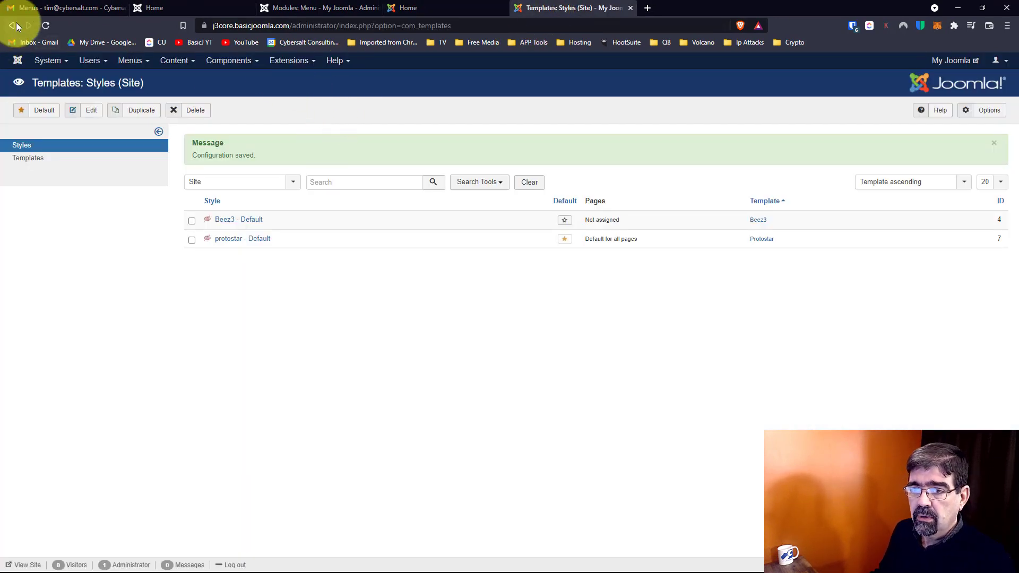
left_click(283, 63)
left_click(285, 124)
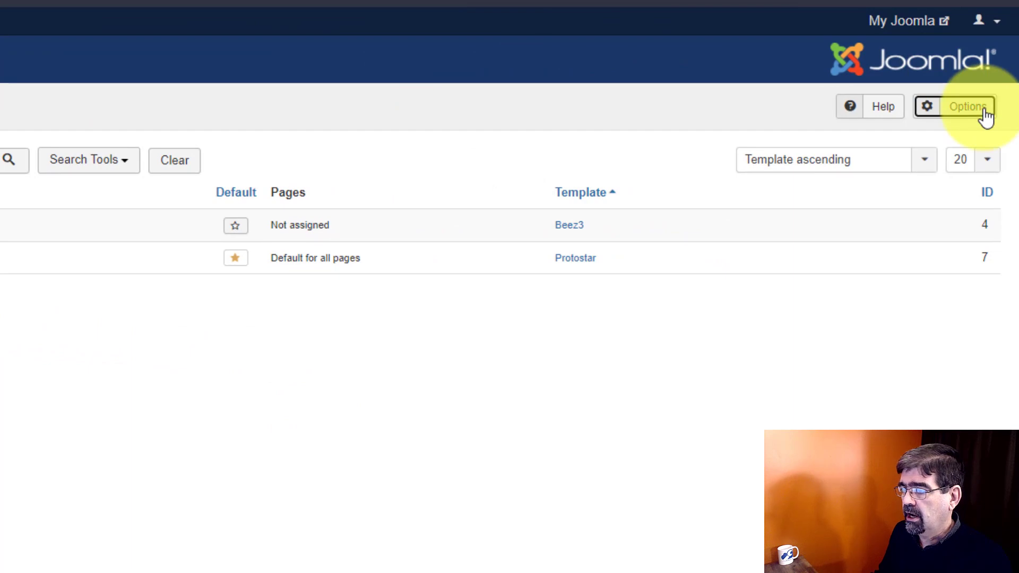
left_click(986, 116)
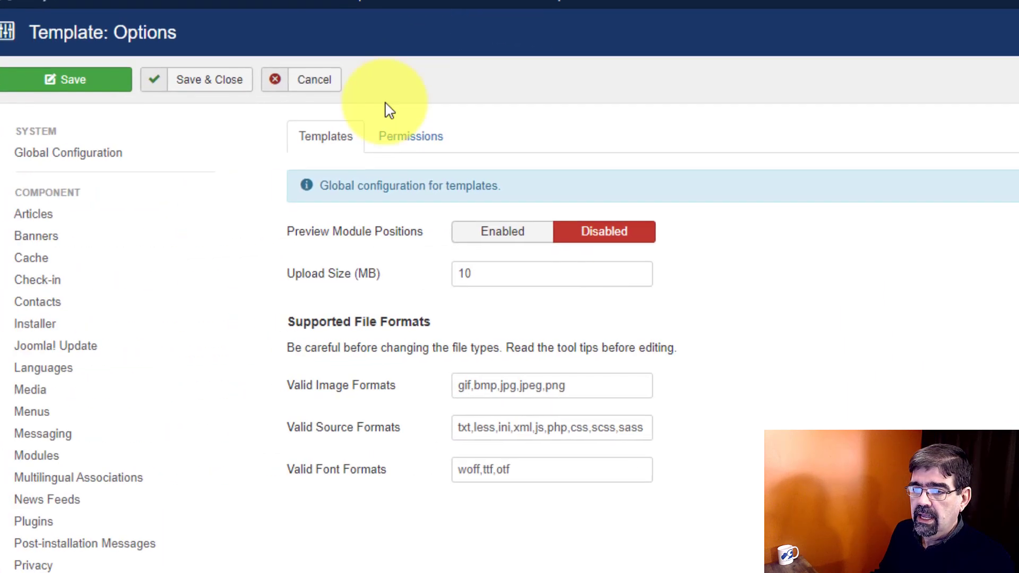
mouse_move(351, 239)
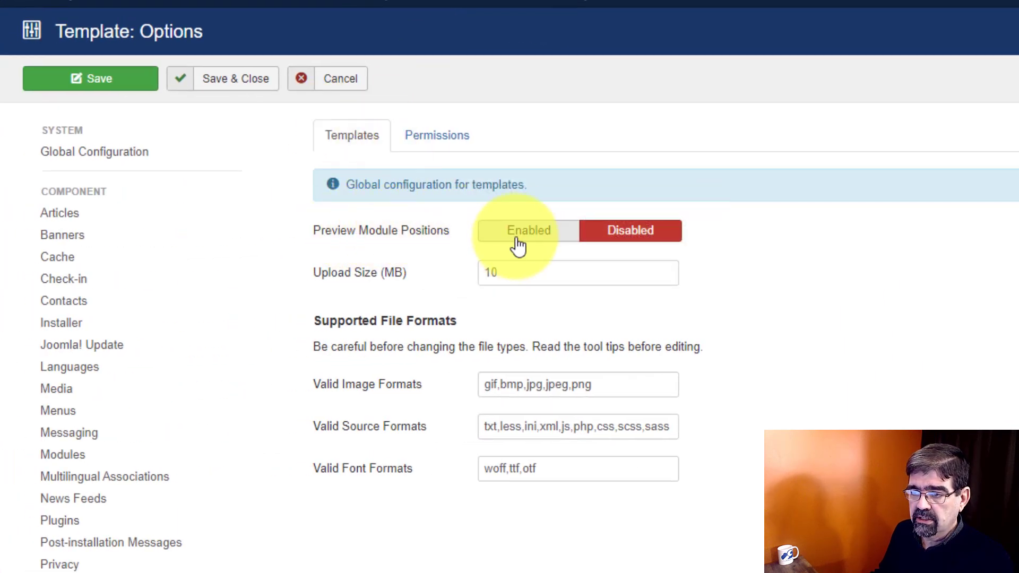
left_click(523, 238)
left_click(69, 82)
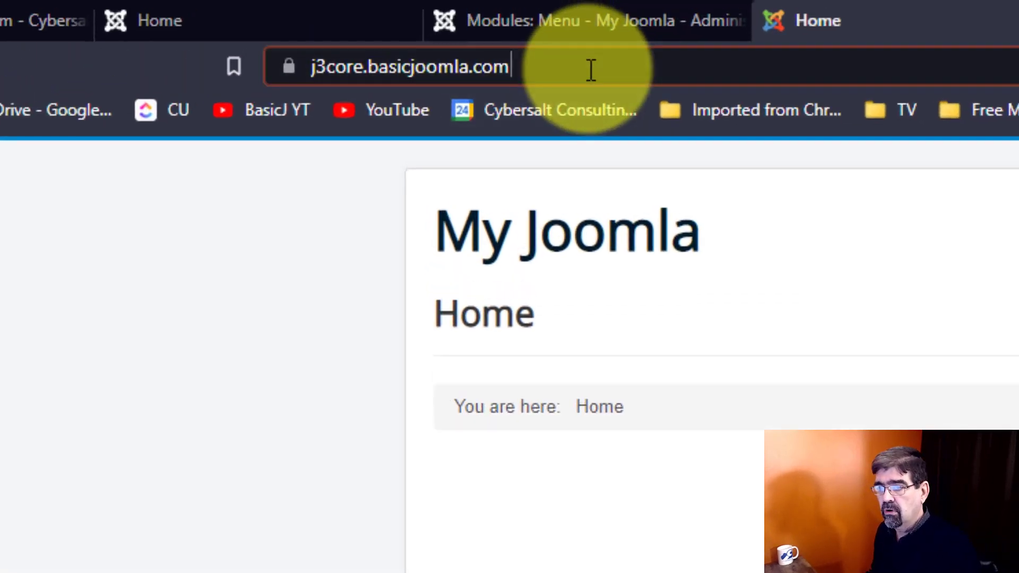
- Load the Joomla 3 home page with ?tp=1 added to its address and find the name of the module position below the site title
left_click(591, 69)
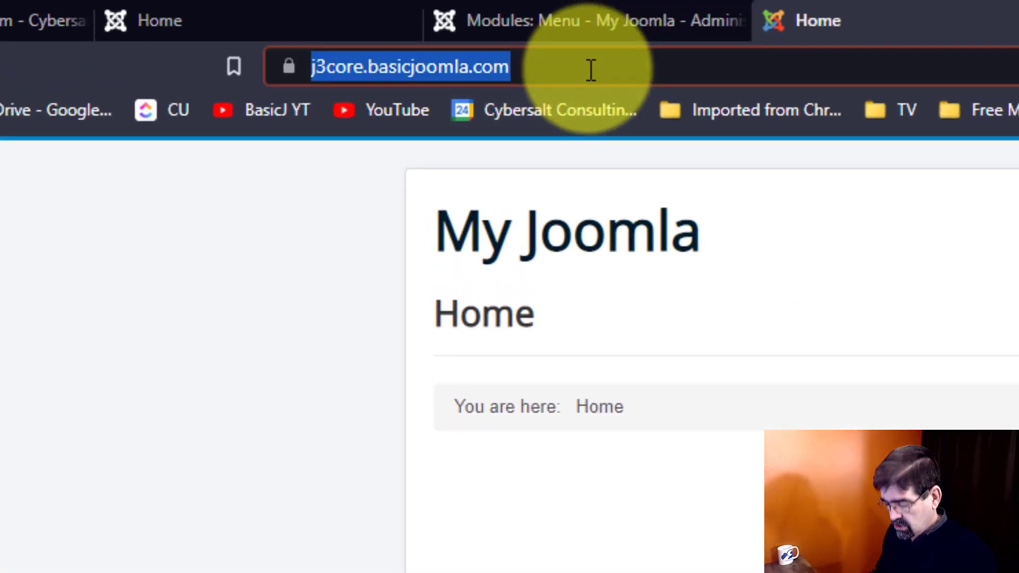
left_click(591, 70)
type("?")
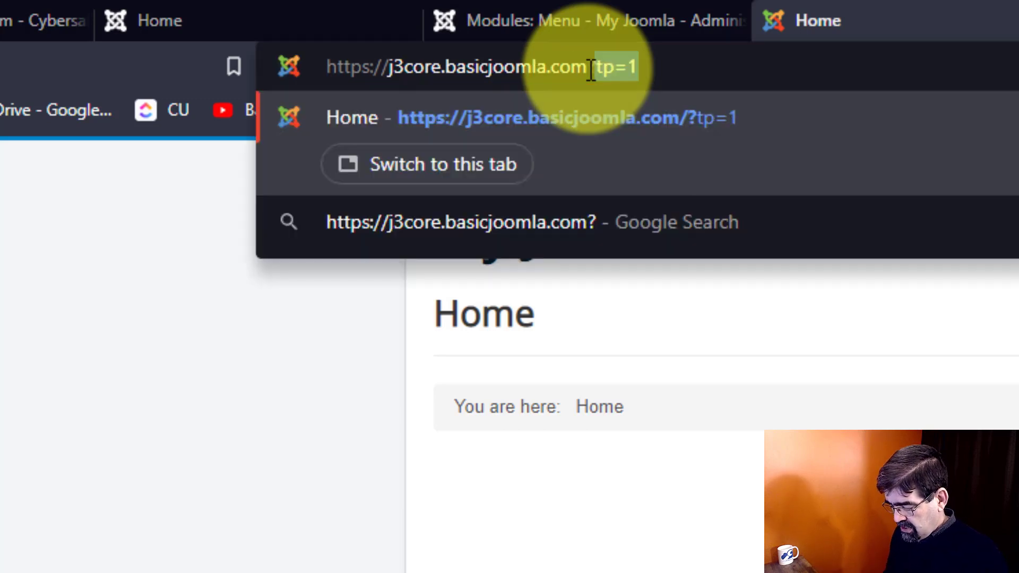
type("tp=1")
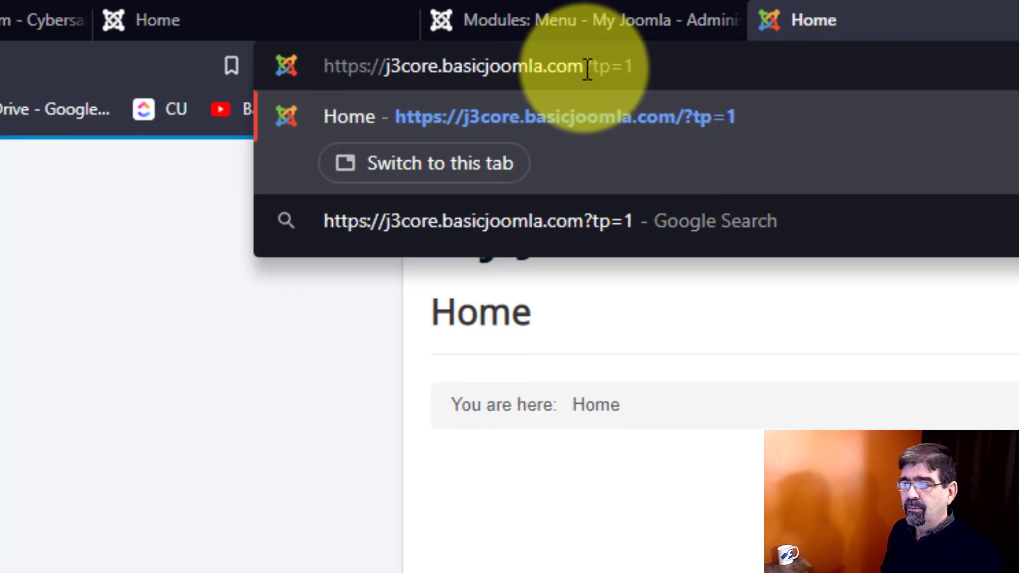
key("Return")
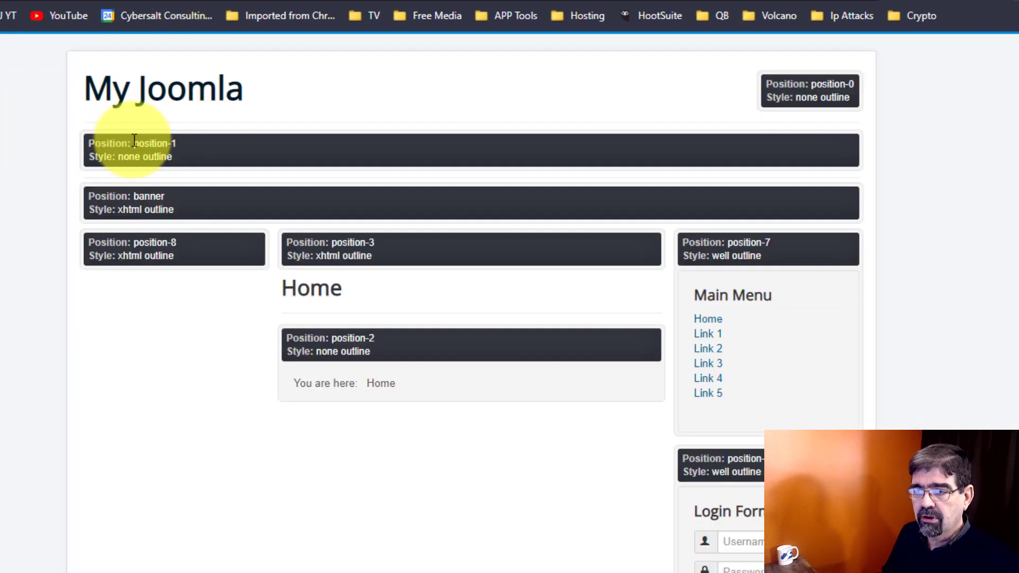
left_click_drag(137, 141, 175, 143)
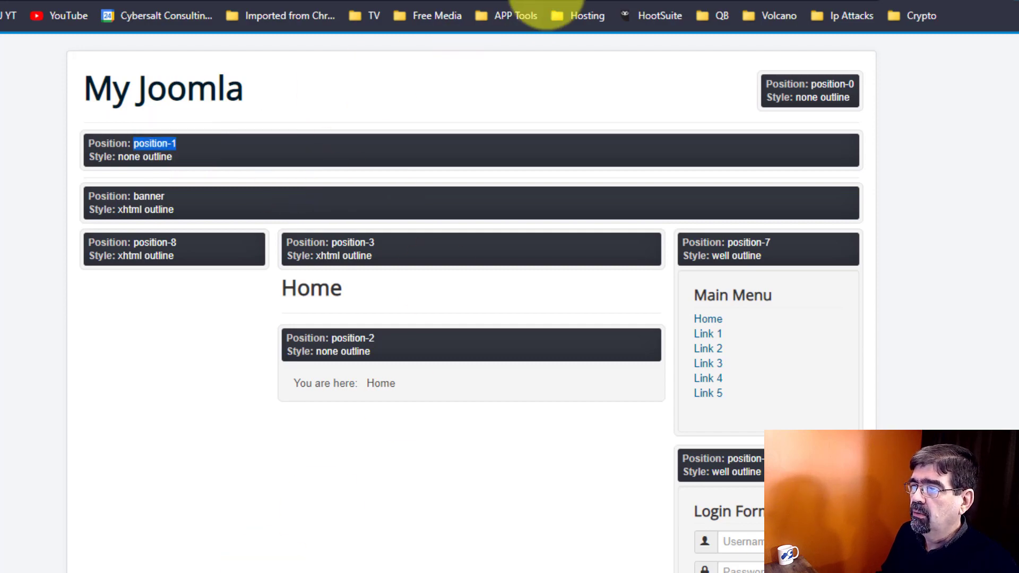
- Disable Preview Module Positions in the Joomla 3 template options, then save and close them
left_click(562, 4)
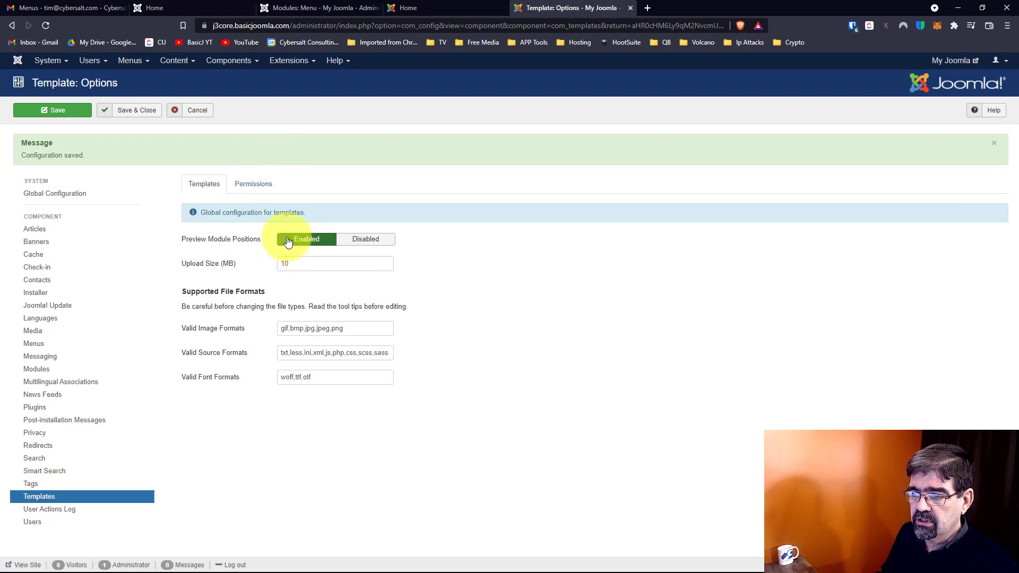
left_click(371, 241)
left_click(147, 118)
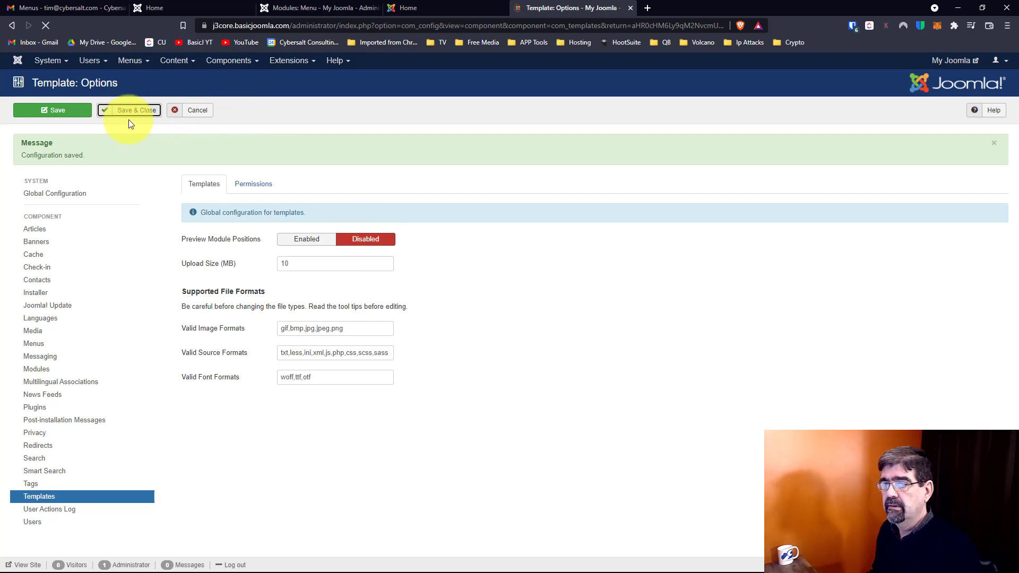
- Set the Joomla 3 Main Menu site module's position to Top [position-1] and save the module
left_click(291, 62)
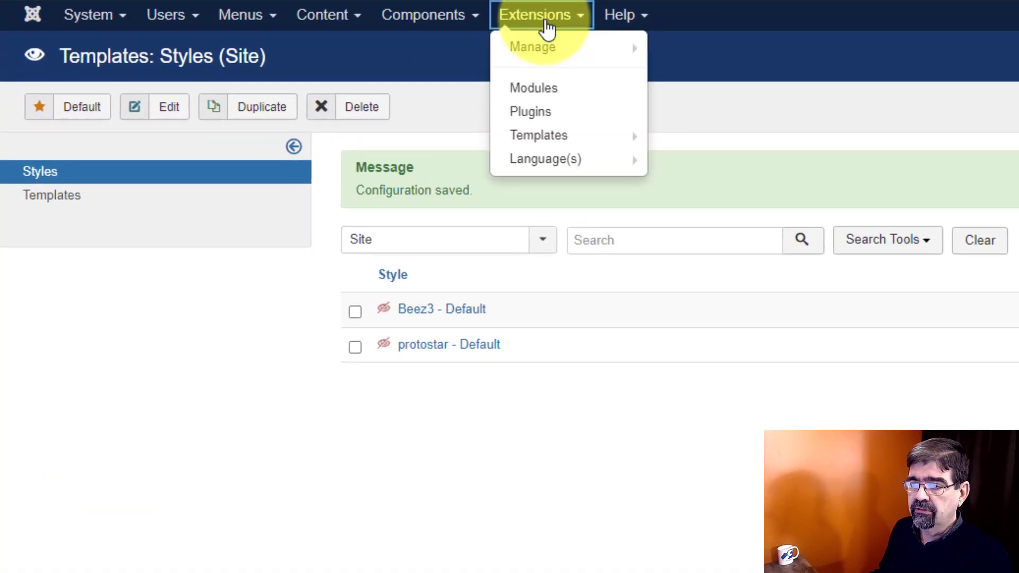
left_click(550, 93)
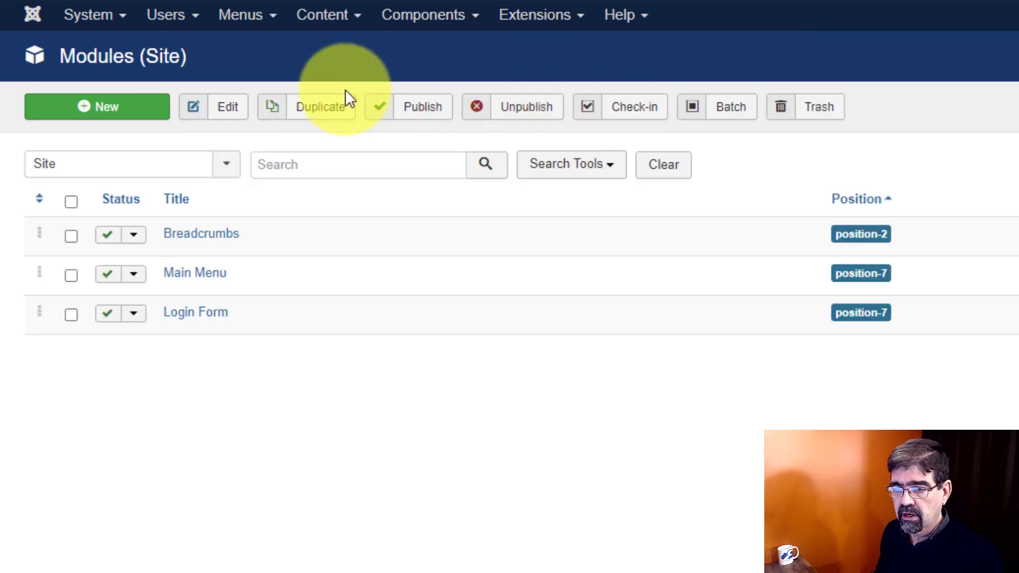
left_click(201, 281)
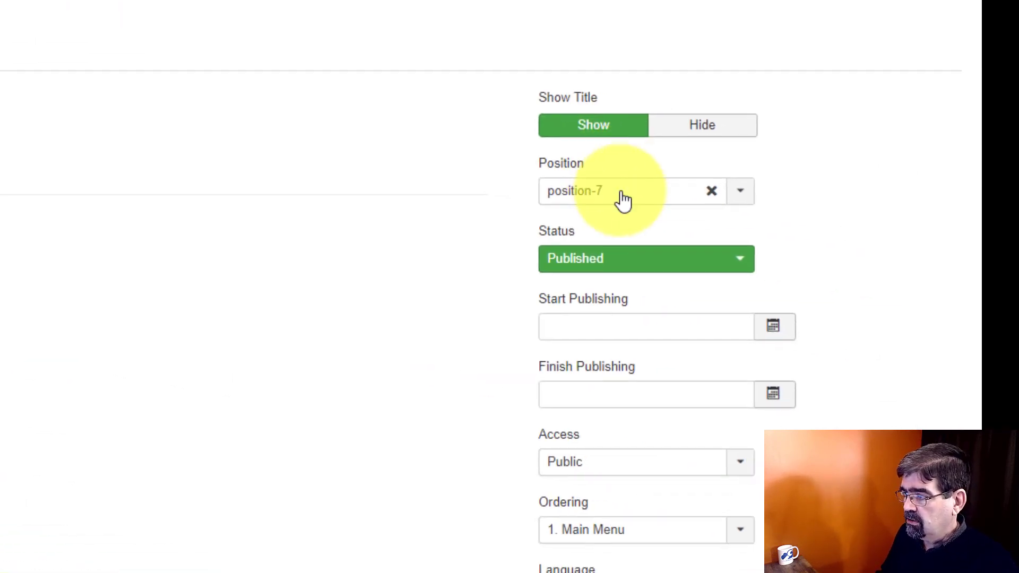
left_click(624, 201)
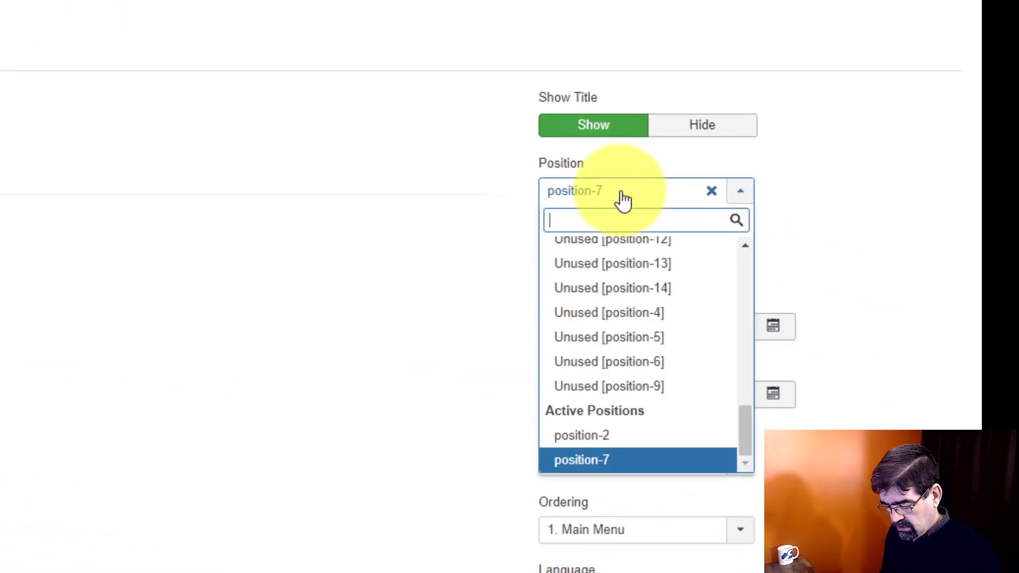
type("1")
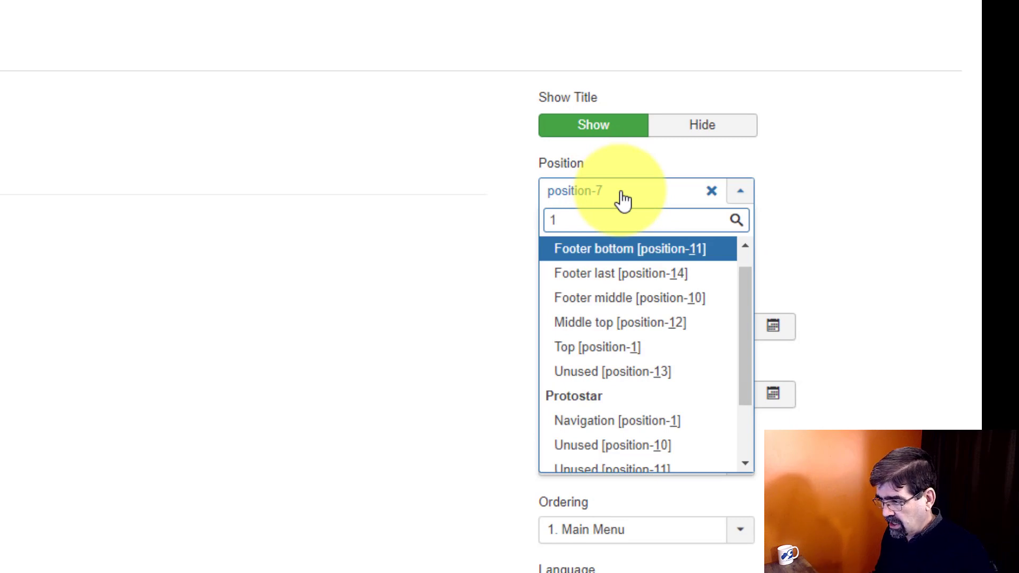
left_click(591, 348)
left_click(56, 113)
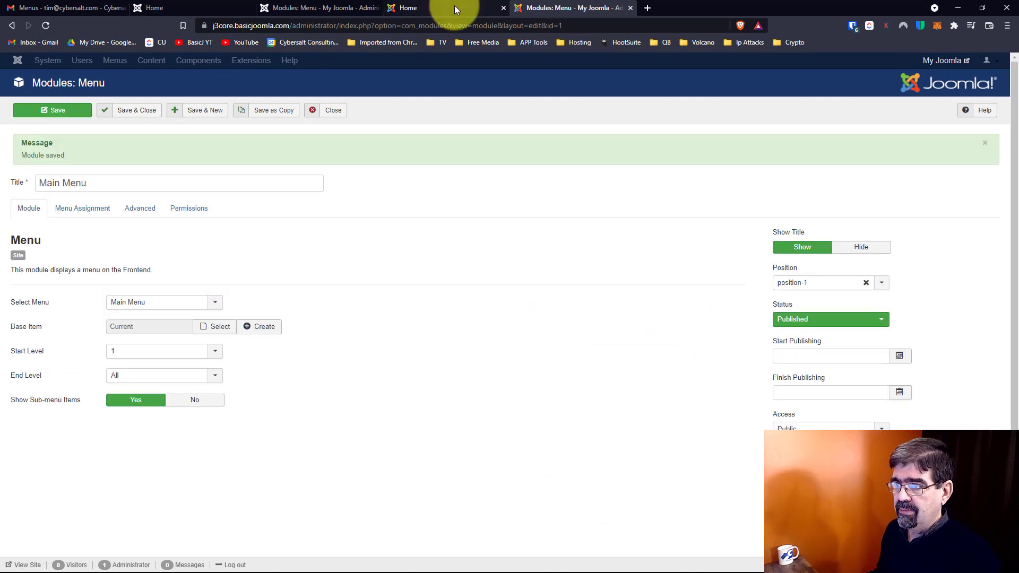
- Reload the Joomla 3 home page with ?tp=1 removed from its address to check the menu's placement
left_click(454, 7)
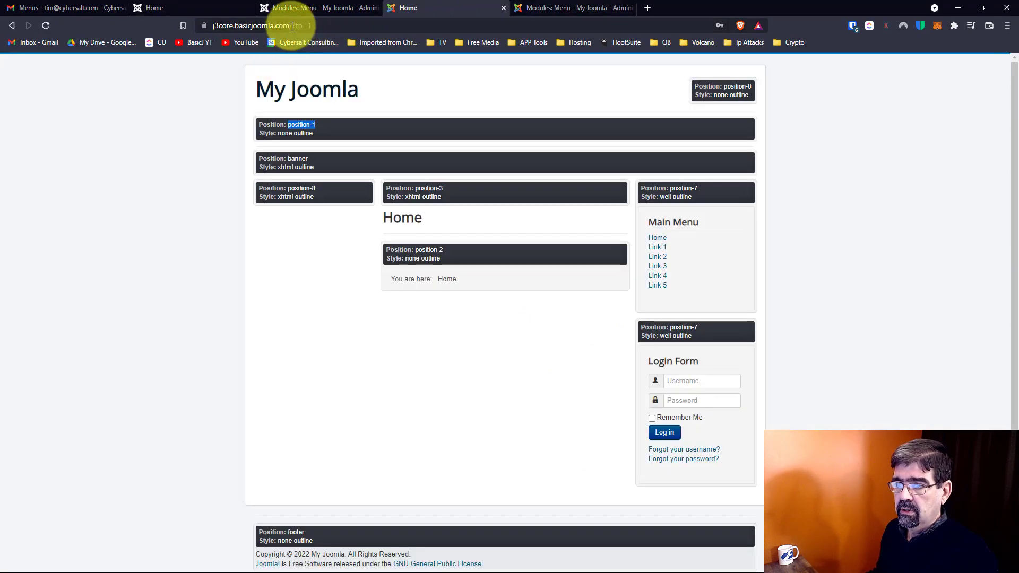
left_click_drag(291, 26, 394, 29)
key("BackSpace")
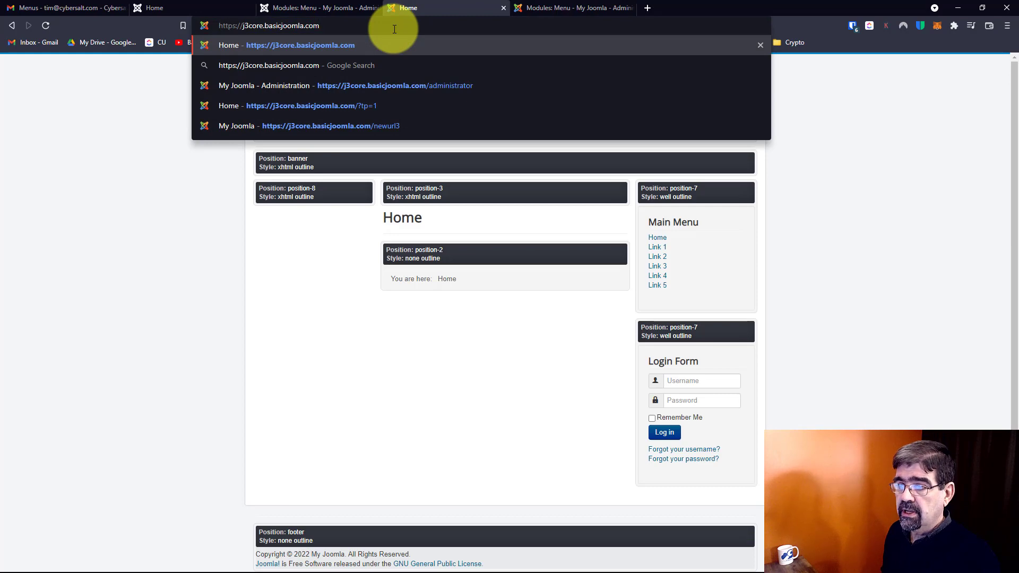
key("Return")
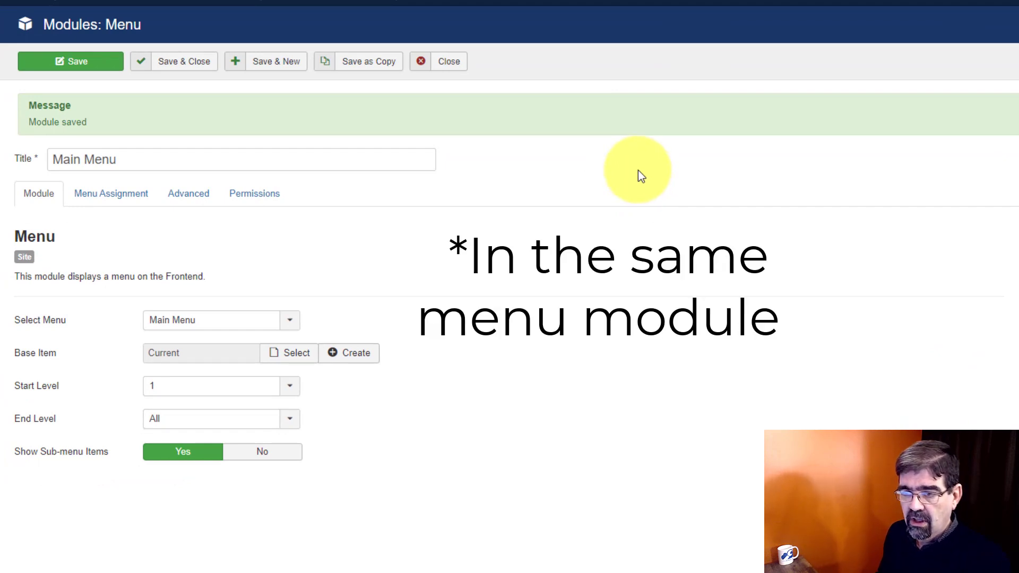
- Set the Main Menu module's Menu Class Suffix to nav-pills, save the module, and reload the Joomla 3 home page
left_click(181, 197)
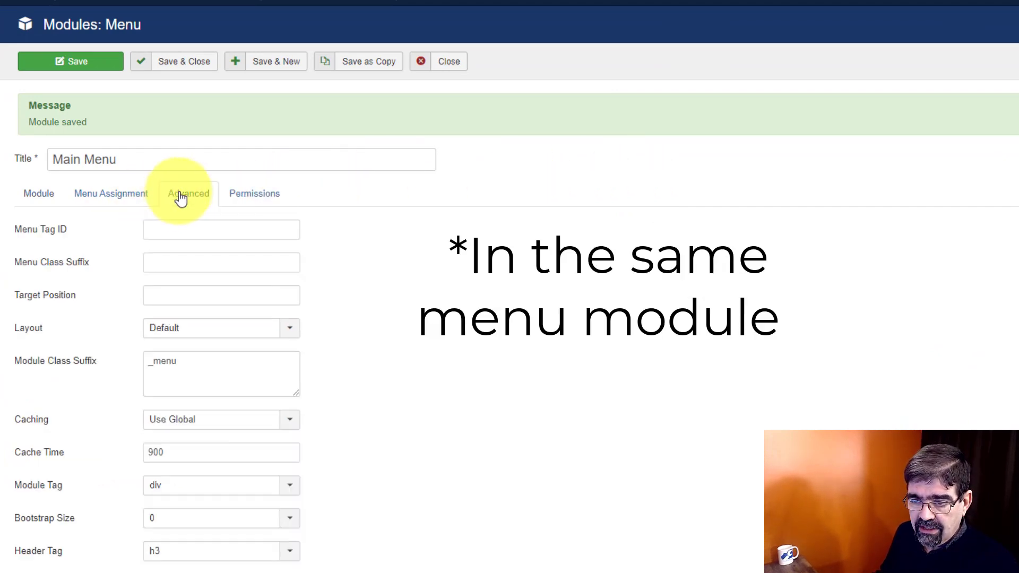
mouse_move(29, 263)
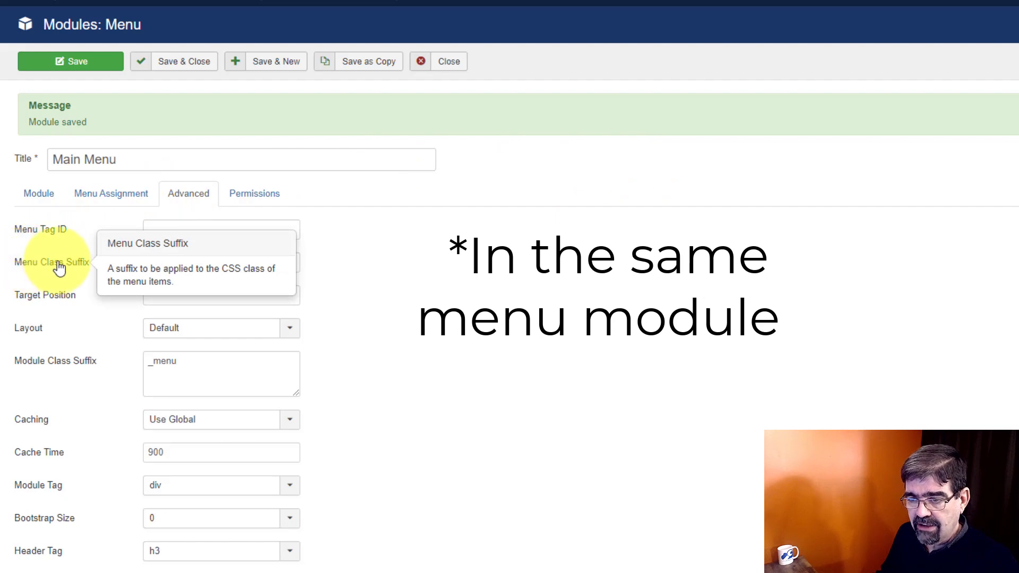
left_click(200, 264)
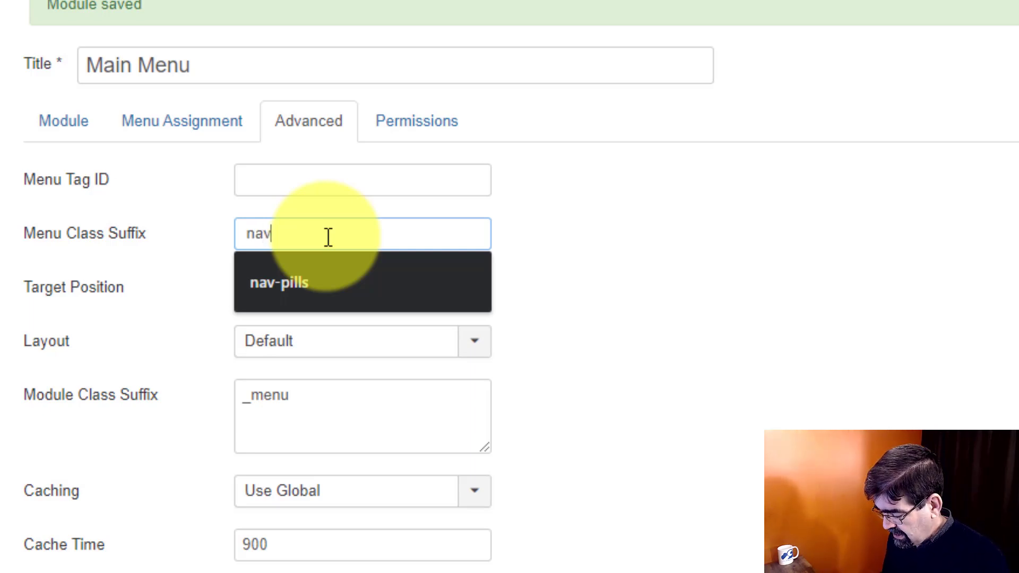
type("s")
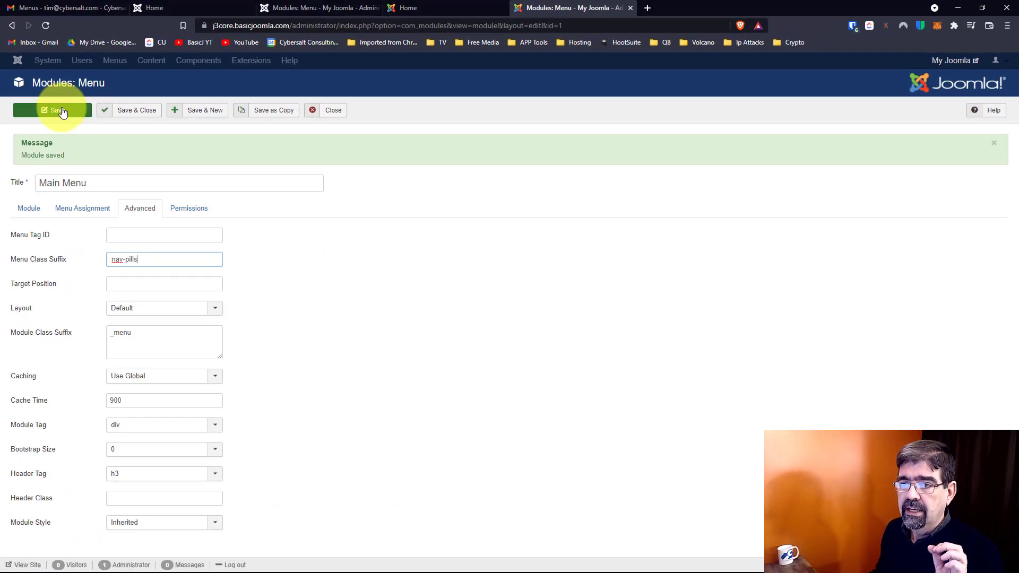
left_click(62, 112)
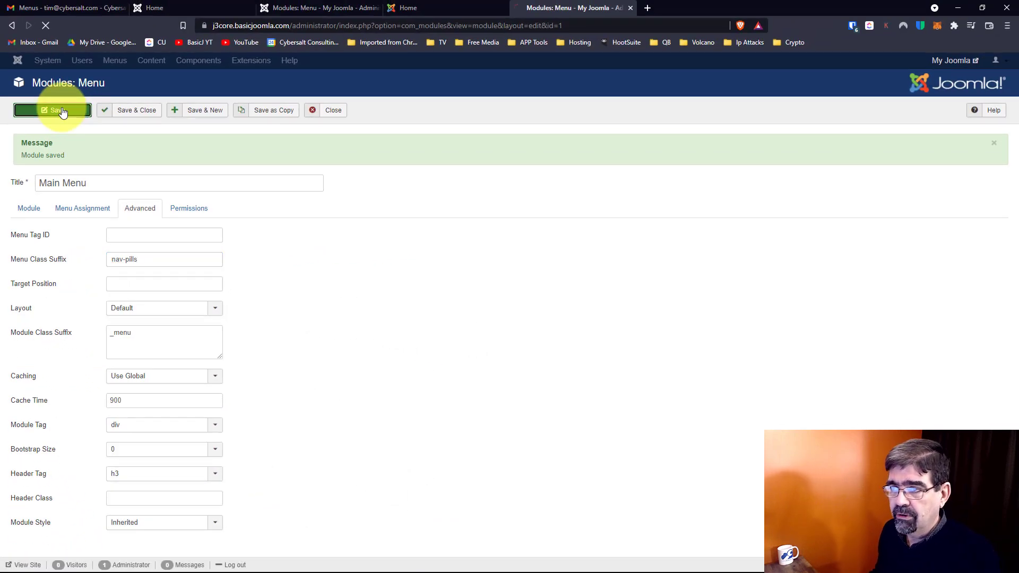
left_click(429, 7)
left_click(46, 26)
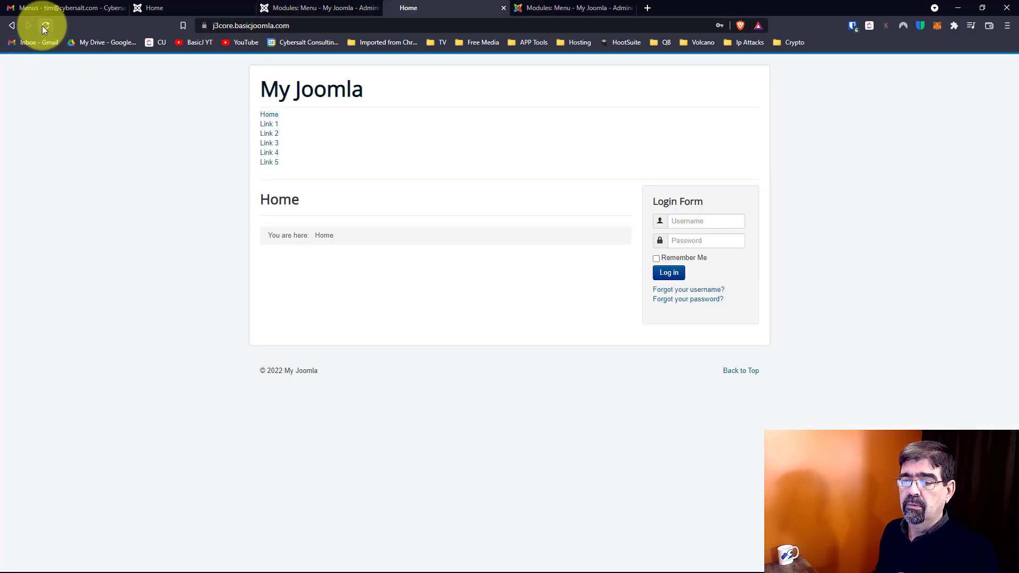